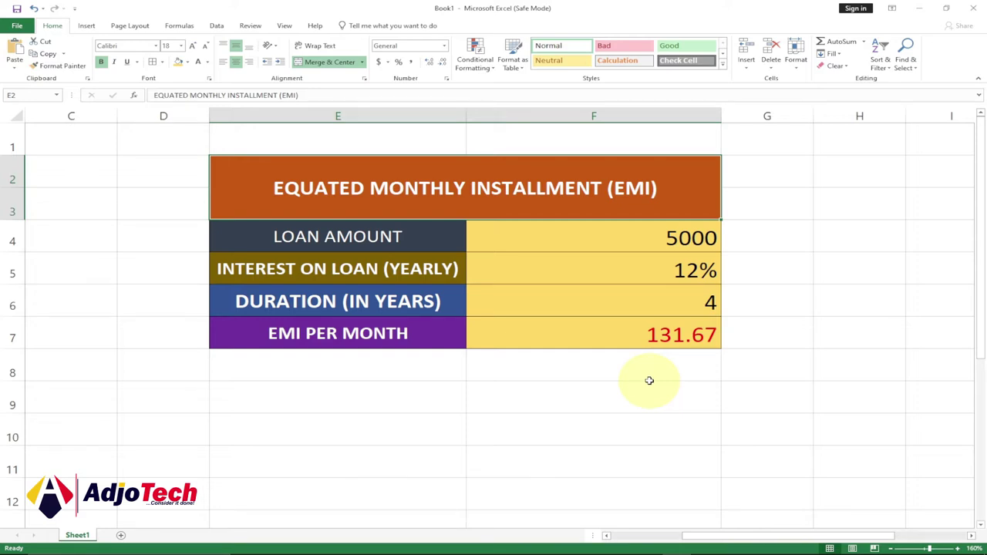
# - Review the 5000 loan amount, interest rate and duration inputs and the PMT formula behind the EMI
pyautogui.click(633, 243)
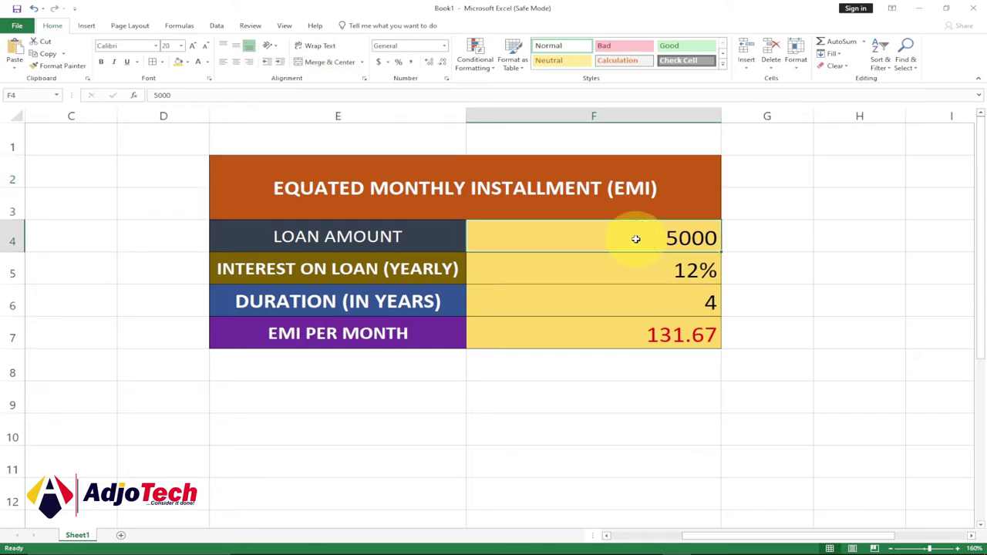
pyautogui.click(619, 260)
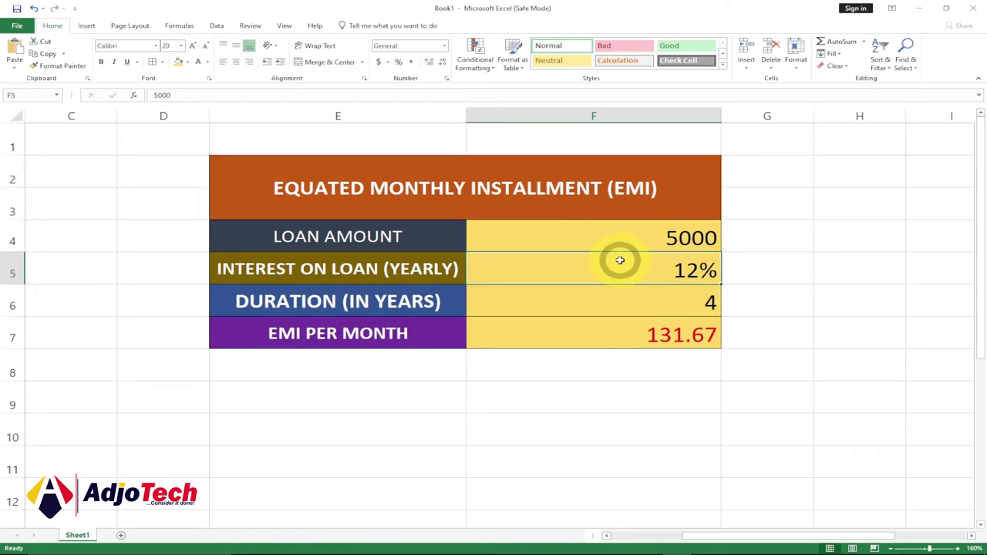
pyautogui.click(580, 298)
pyautogui.click(570, 333)
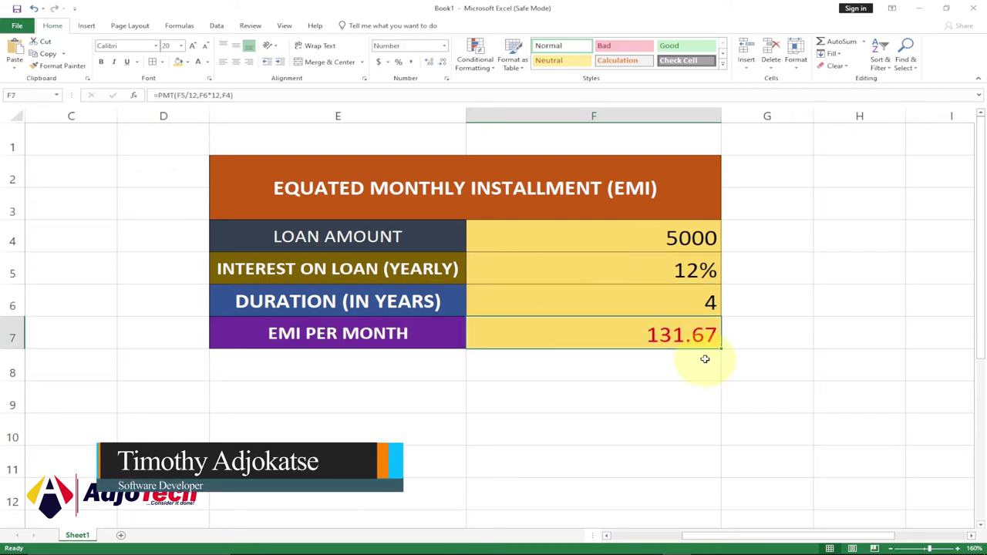
pyautogui.click(659, 239)
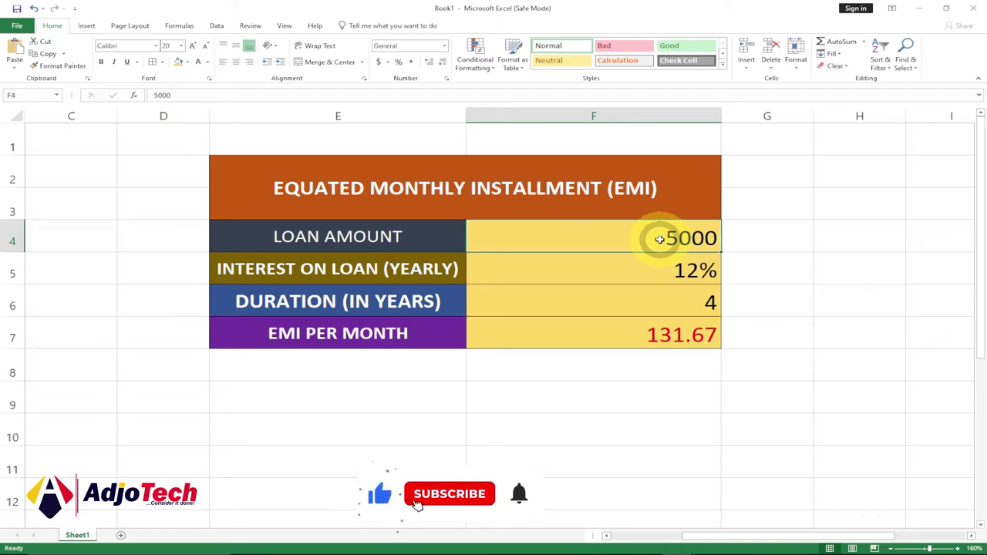
pyautogui.click(637, 276)
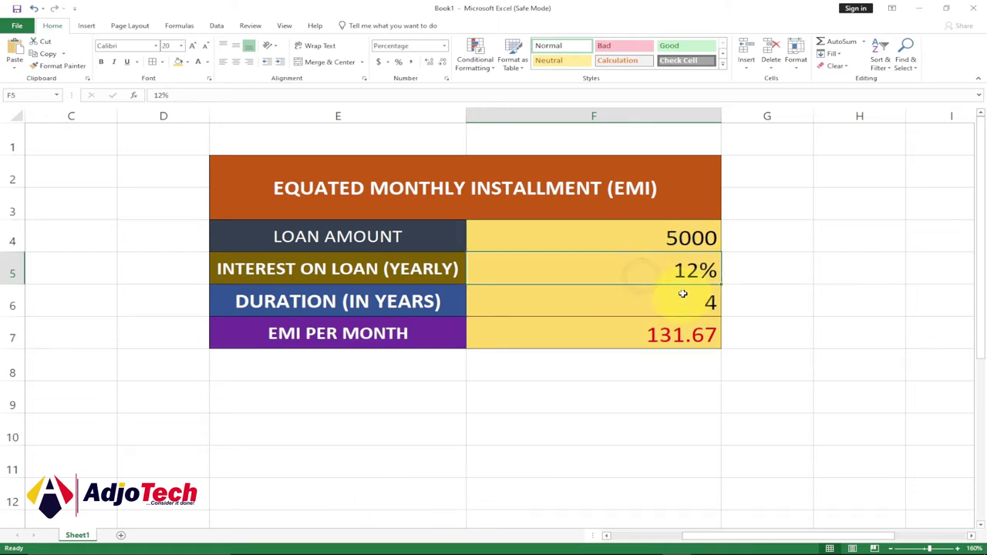
pyautogui.click(658, 303)
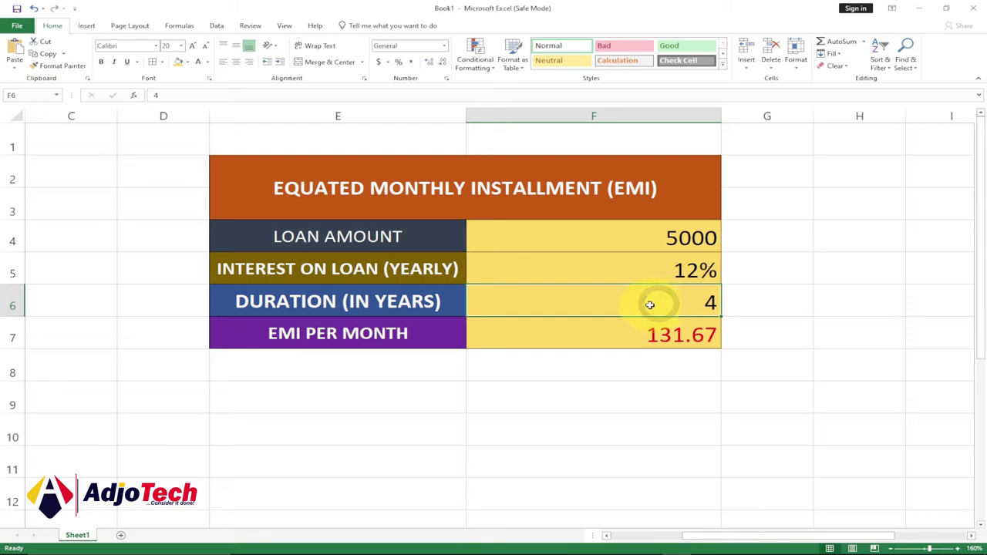
pyautogui.click(626, 336)
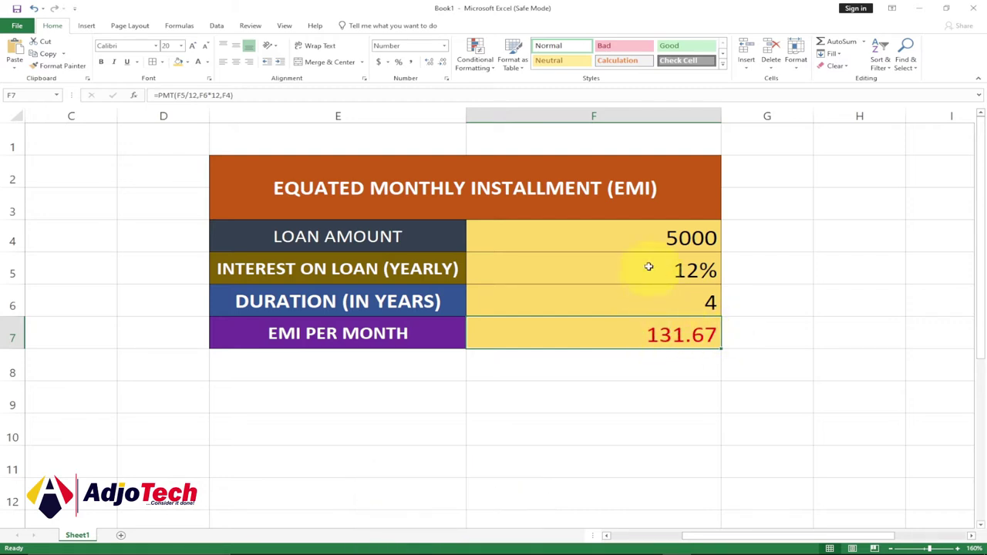
# - Change the loan amount in F4 to 10000 and check the recalculated EMI of 263.34
pyautogui.click(661, 236)
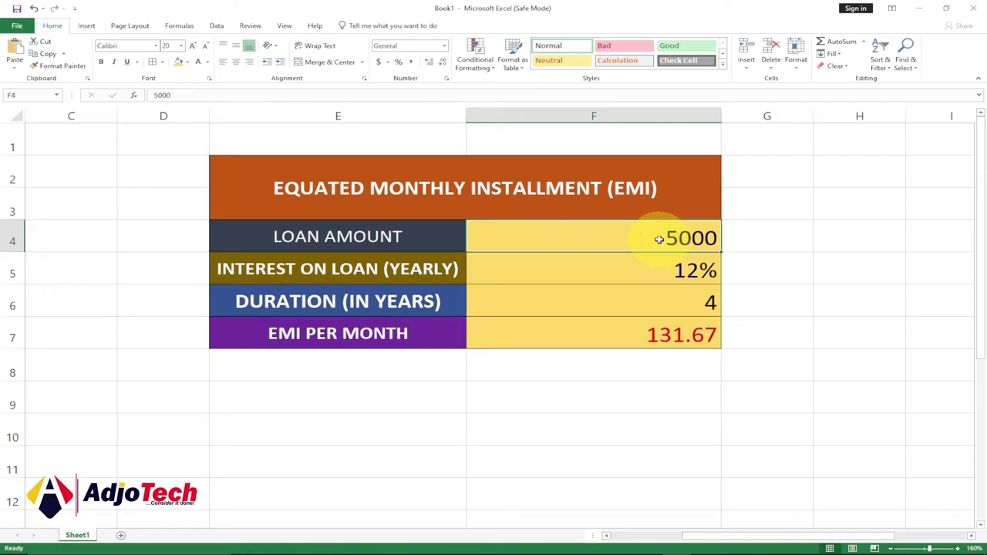
pyautogui.write('1000')
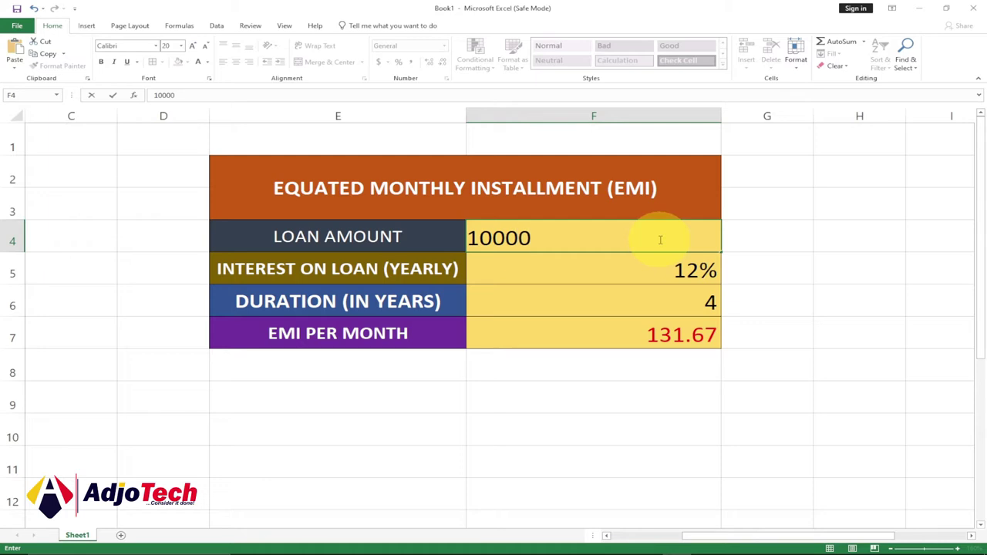
pyautogui.write('0')
pyautogui.press('Return')
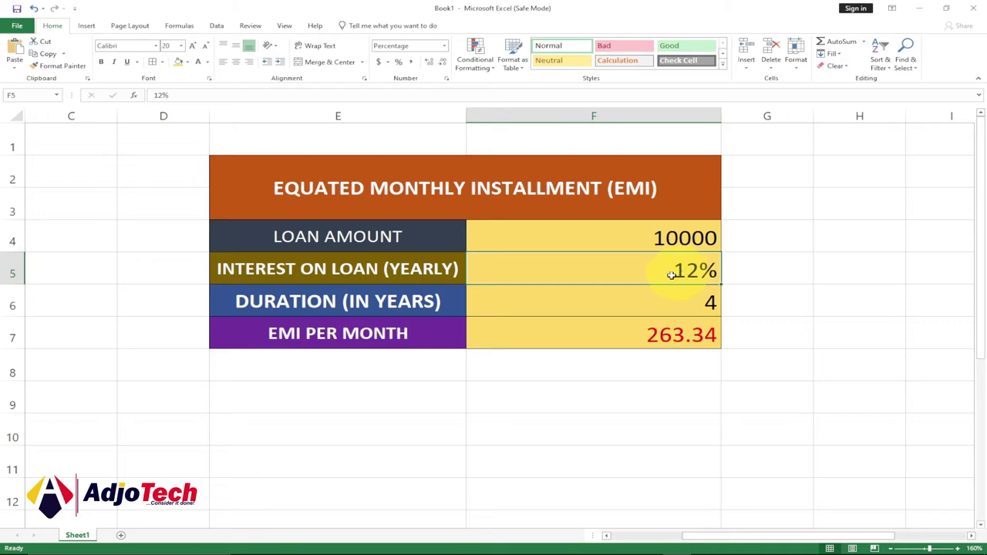
pyautogui.click(671, 303)
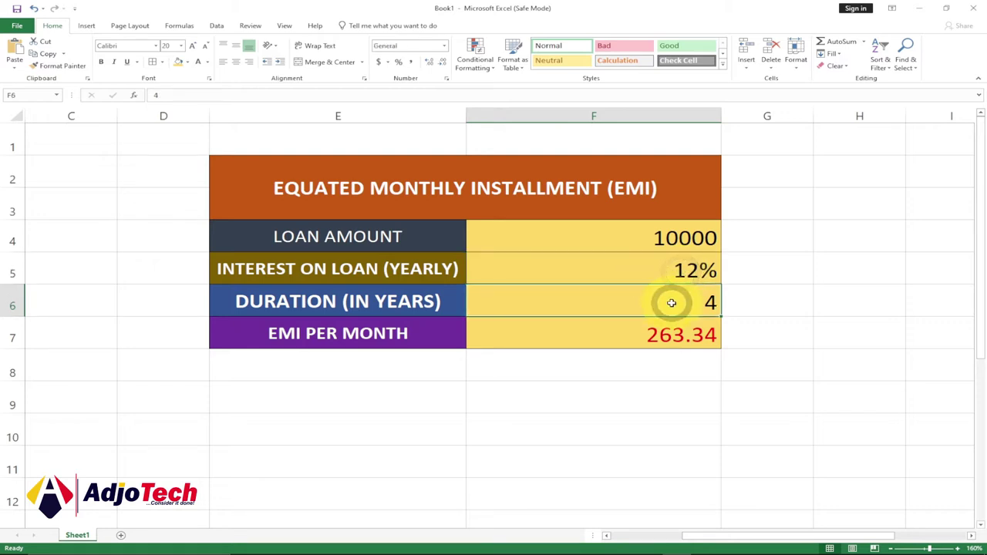
pyautogui.click(646, 336)
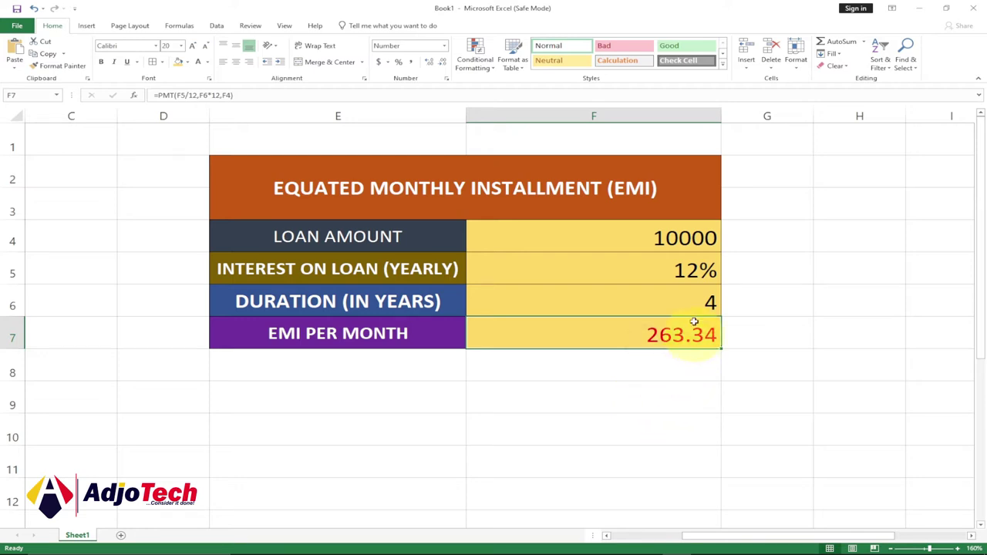
pyautogui.click(685, 305)
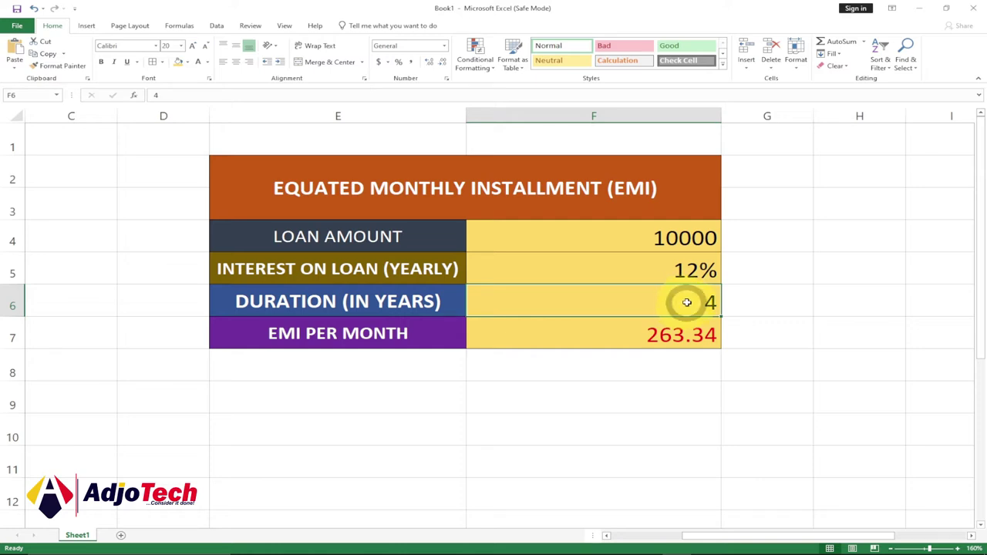
# - Enter 3 years as the duration in F6, making the monthly EMI 332.14
pyautogui.write('3')
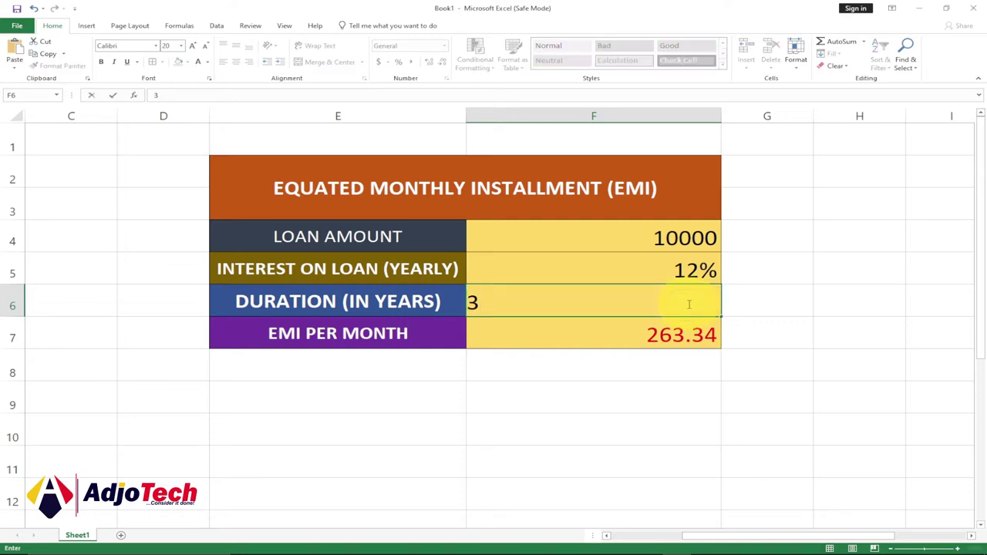
pyautogui.press('Return')
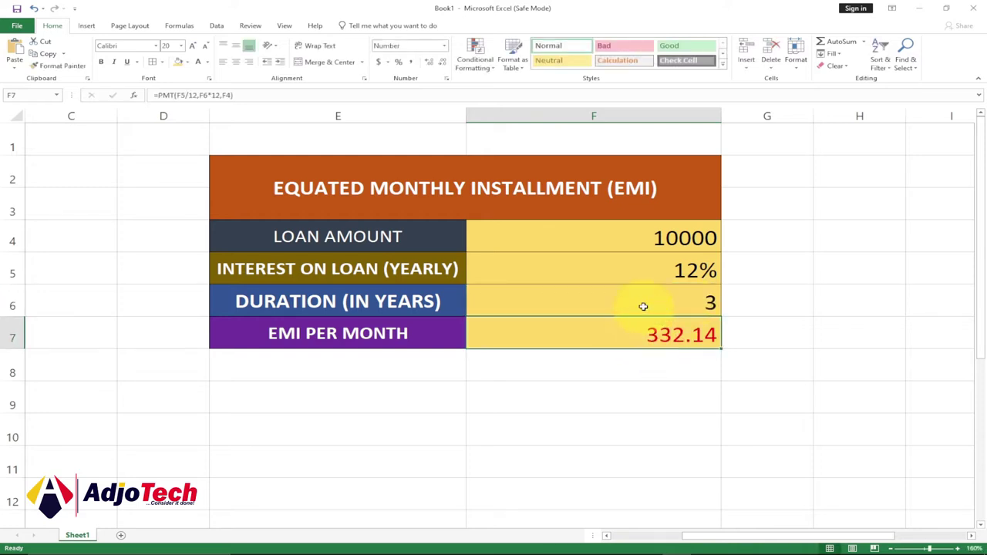
pyautogui.click(646, 304)
pyautogui.click(671, 269)
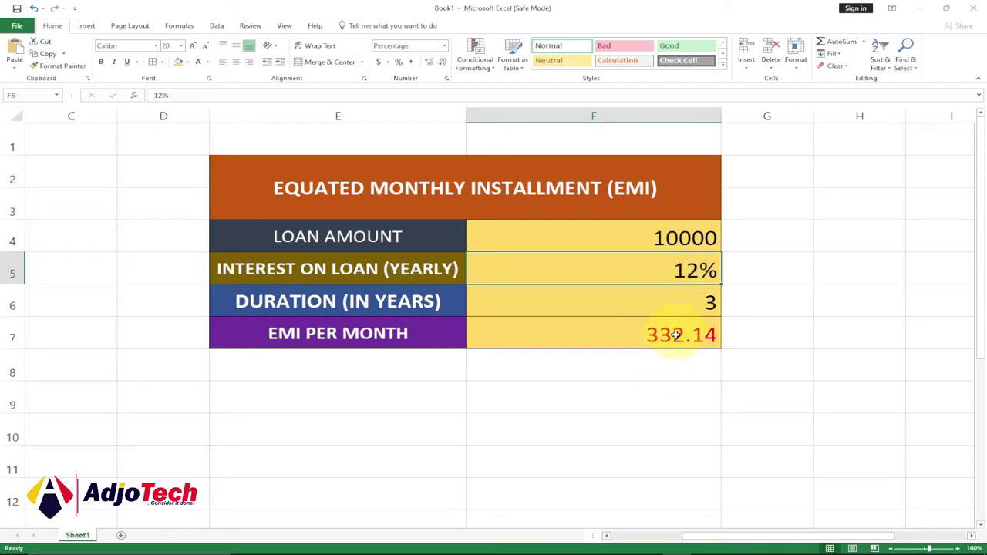
pyautogui.click(683, 274)
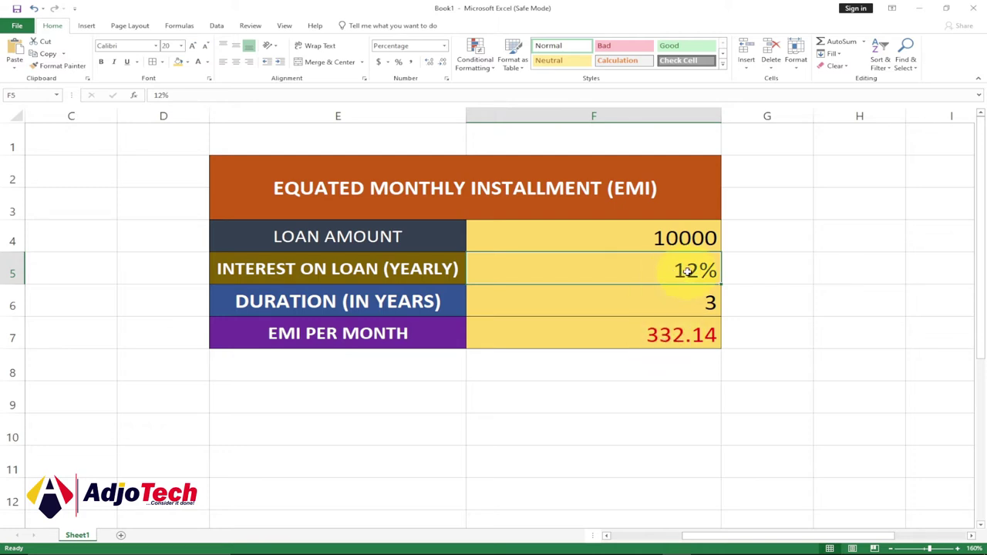
# - Enter 15 as the yearly interest in F5, lifting the EMI to 346.65
pyautogui.write('15')
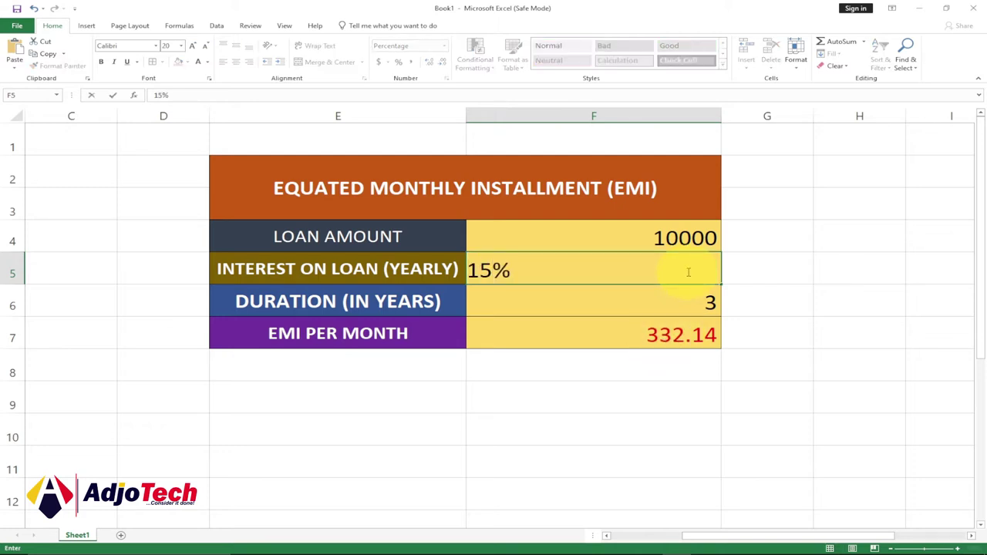
pyautogui.press('Return')
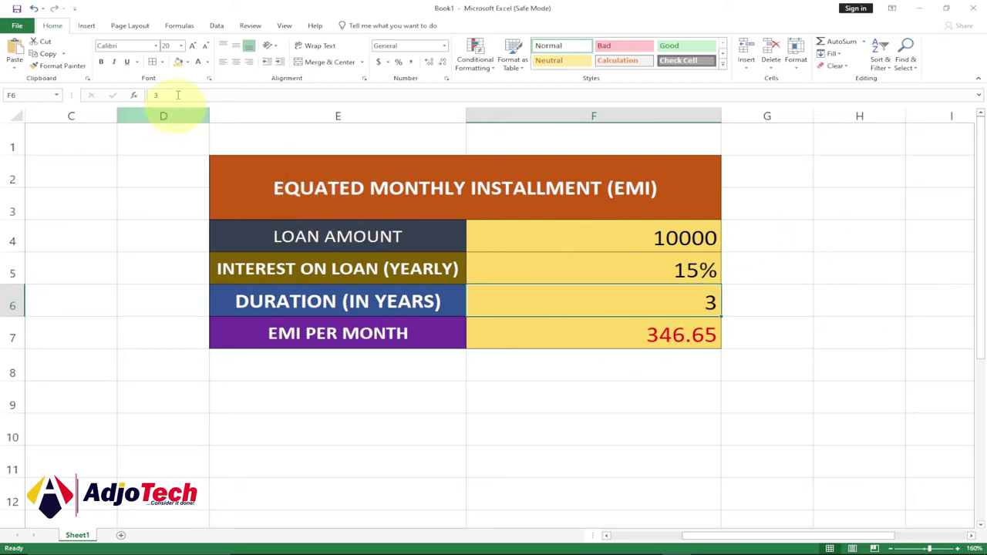
pyautogui.click(162, 62)
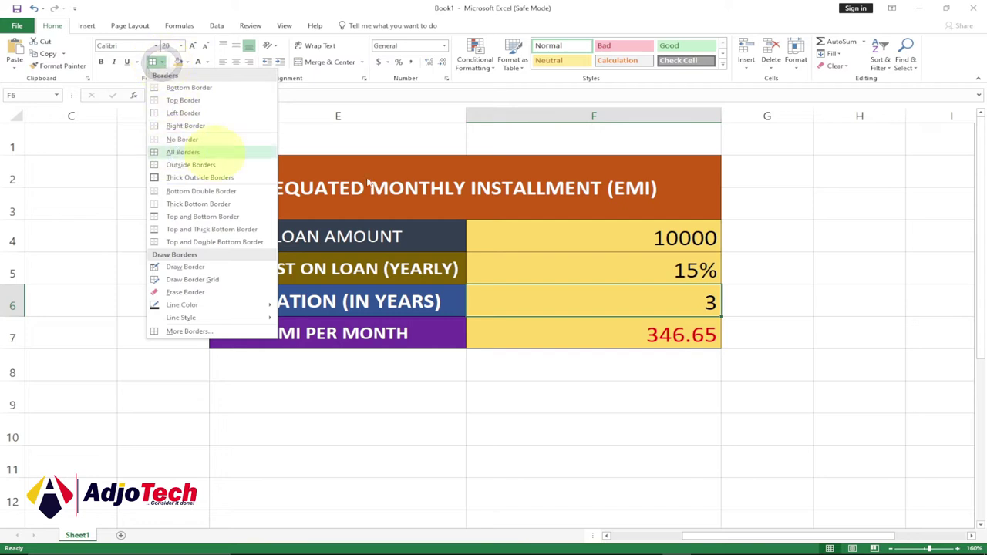
pyautogui.click(192, 150)
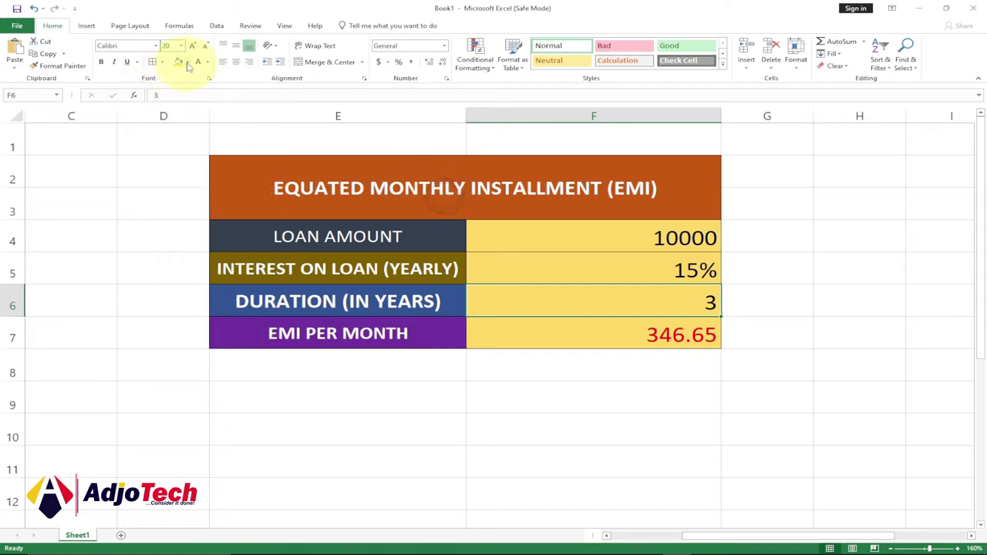
pyautogui.click(188, 61)
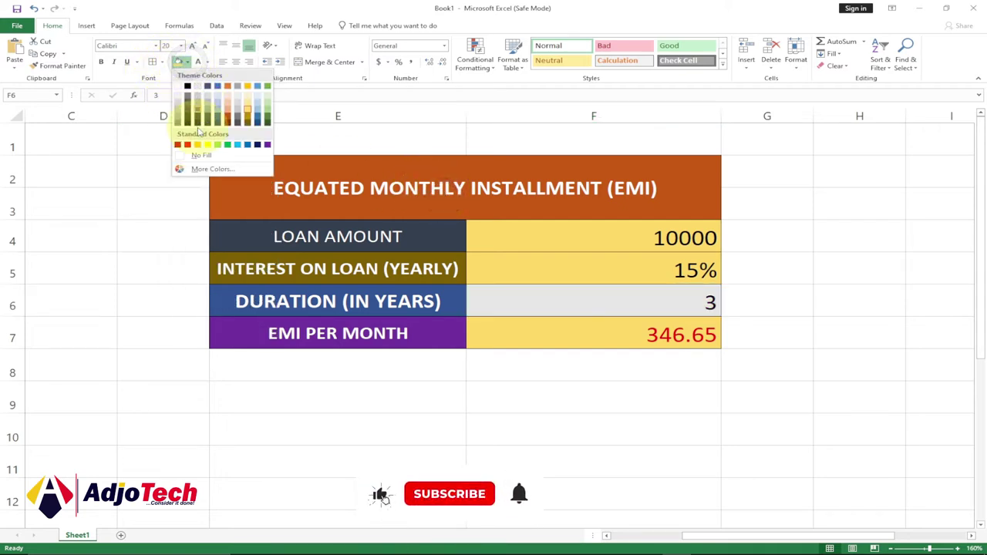
pyautogui.click(247, 107)
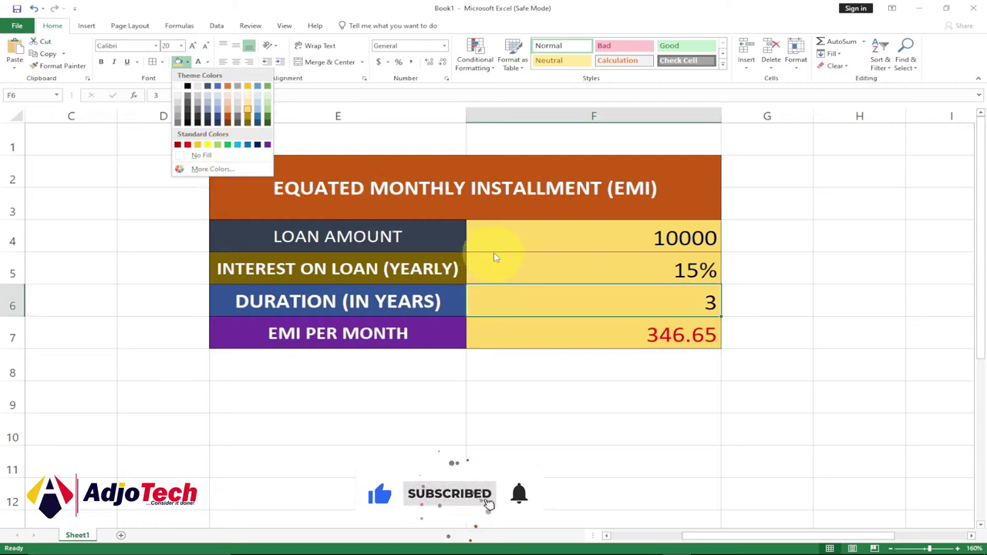
pyautogui.click(541, 237)
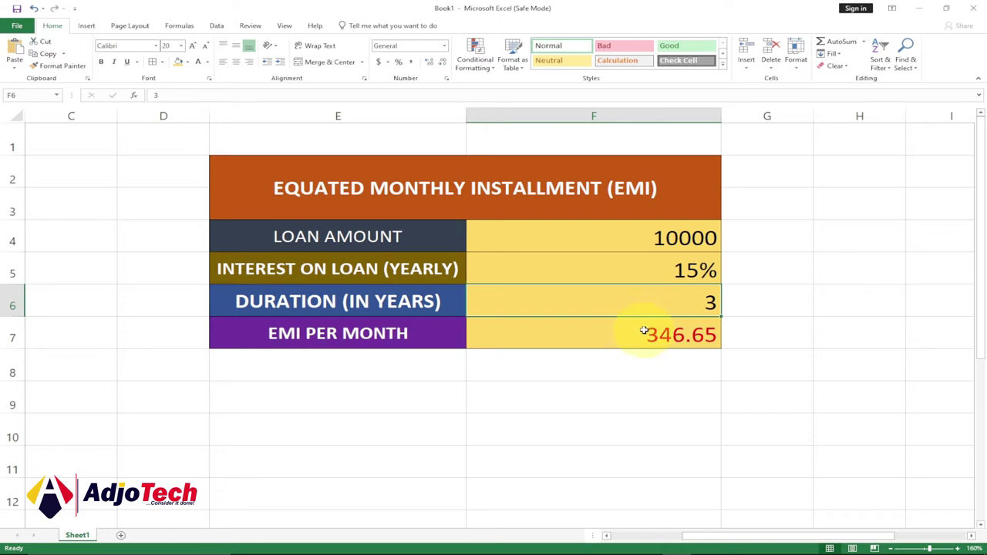
# - Clear the values in F4:F8, then clear the leftover duration and interest in F6 and F5
pyautogui.moveTo(619, 236); pyautogui.dragTo(646, 351)
pyautogui.press('BackSpace')
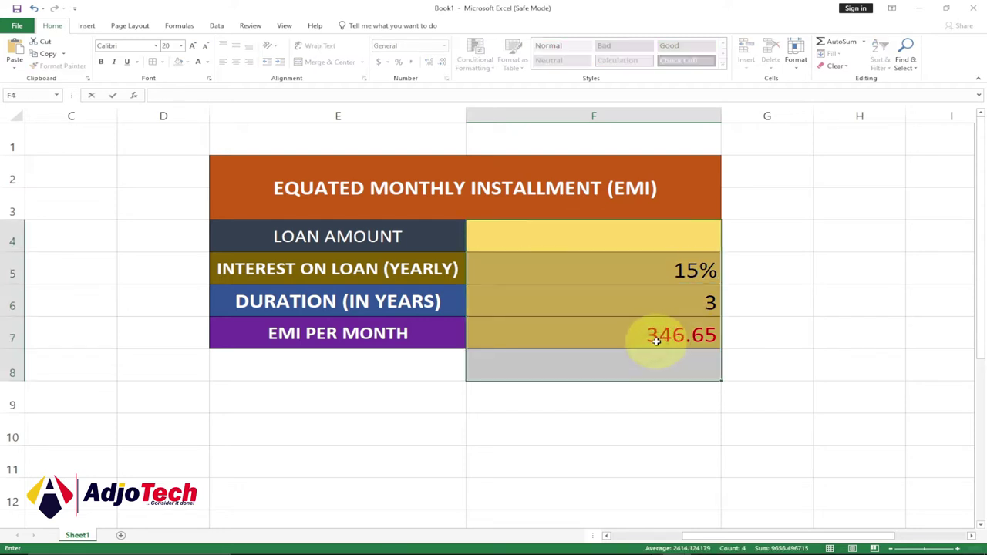
pyautogui.click(656, 339)
pyautogui.doubleClick(656, 337)
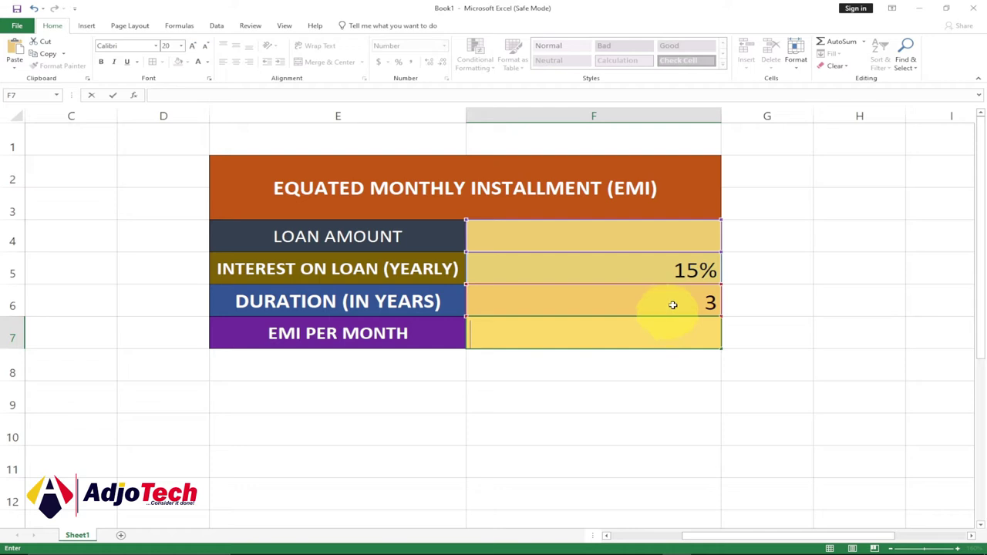
pyautogui.click(669, 309)
pyautogui.press('BackSpace')
pyautogui.click(676, 268)
pyautogui.press('BackSpace')
pyautogui.click(751, 244)
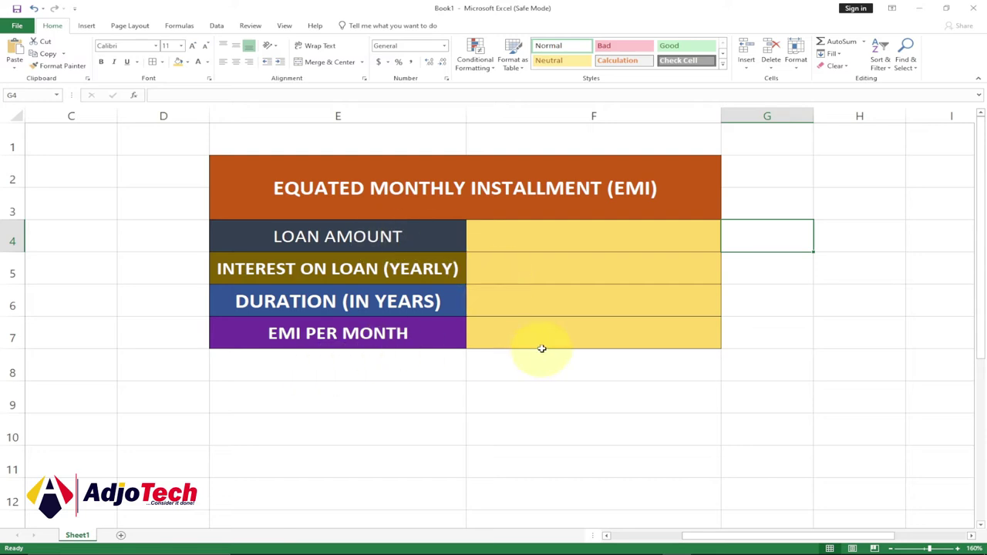
# - Check that the EMI, loan amount, interest and duration cells are all empty
pyautogui.click(585, 325)
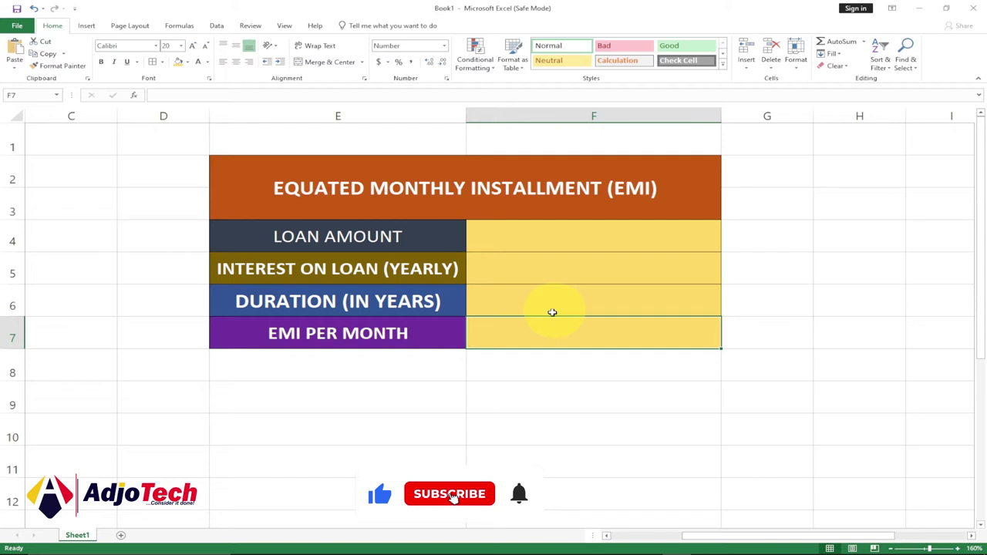
pyautogui.click(580, 333)
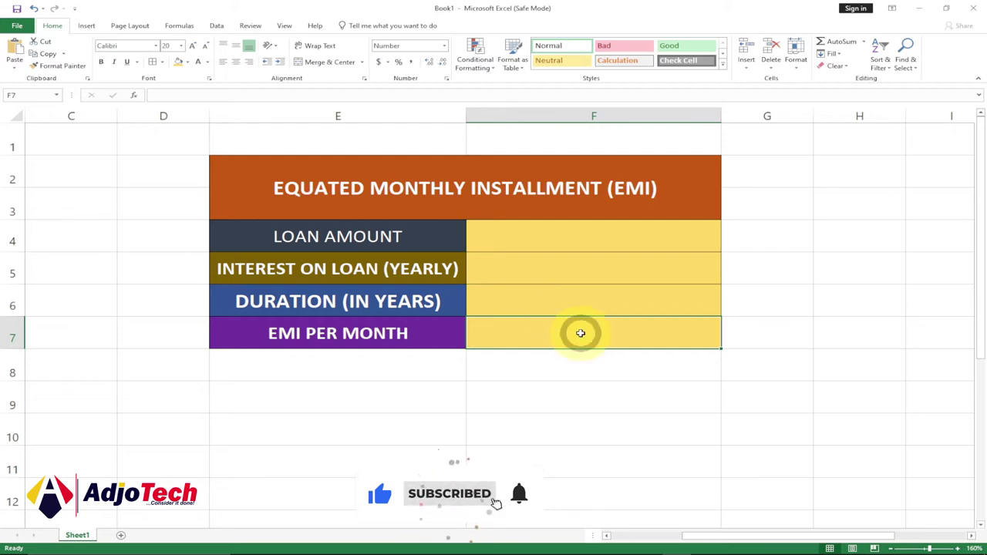
pyautogui.click(605, 238)
pyautogui.click(603, 273)
pyautogui.click(603, 302)
pyautogui.click(597, 238)
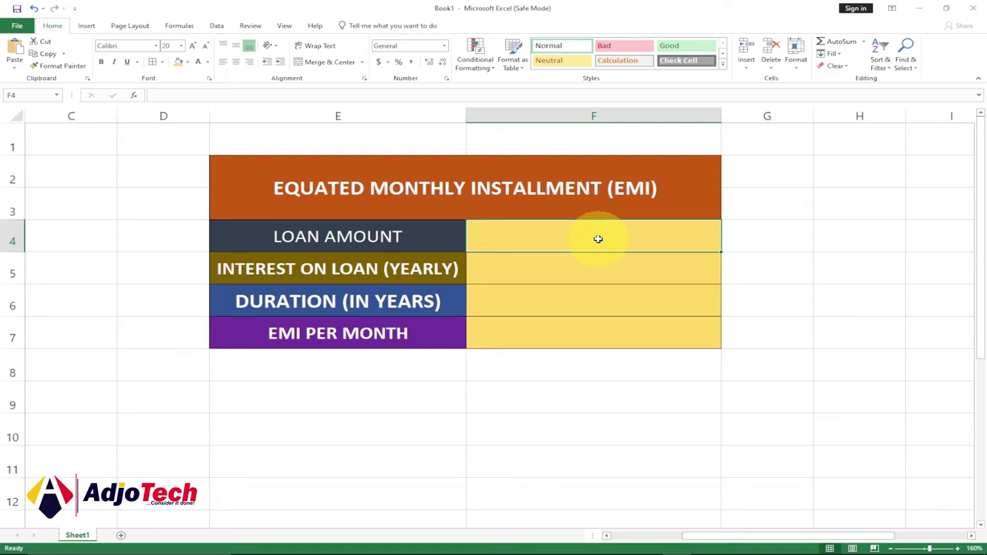
# - Enter 6000 as the loan amount in F4, 15% interest in F5 and 3 years in F6
pyautogui.write('6000')
pyautogui.click(595, 274)
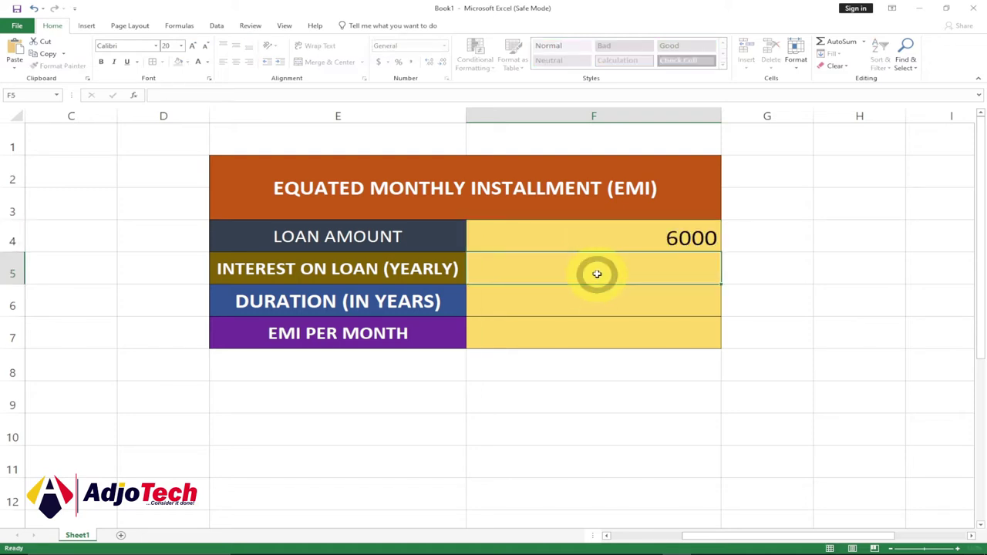
pyautogui.click(614, 235)
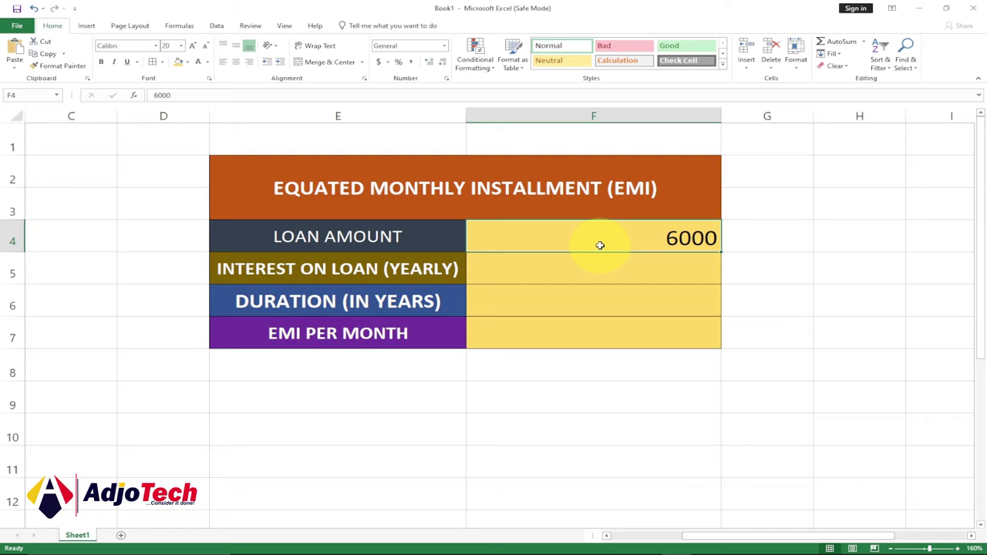
pyautogui.click(274, 270)
pyautogui.click(643, 268)
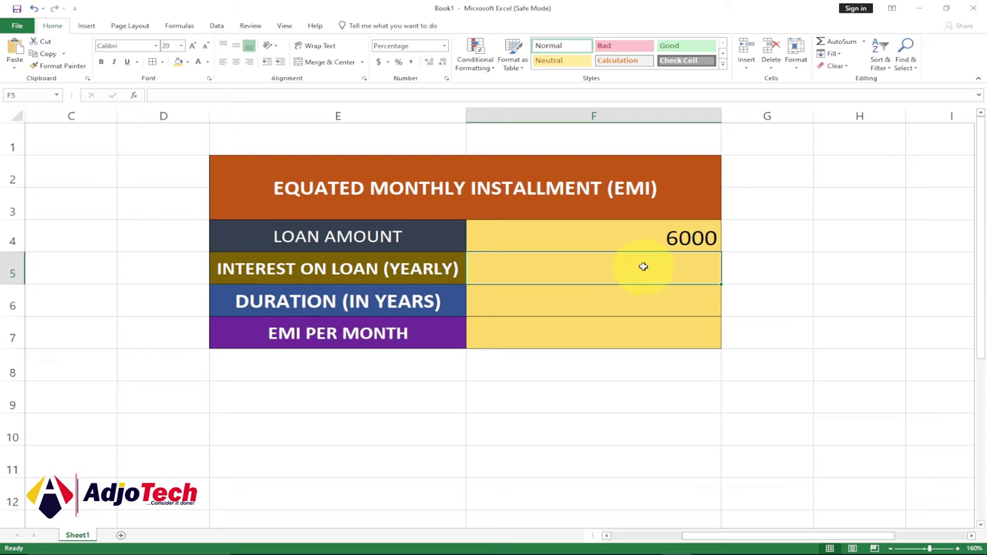
pyautogui.write('15')
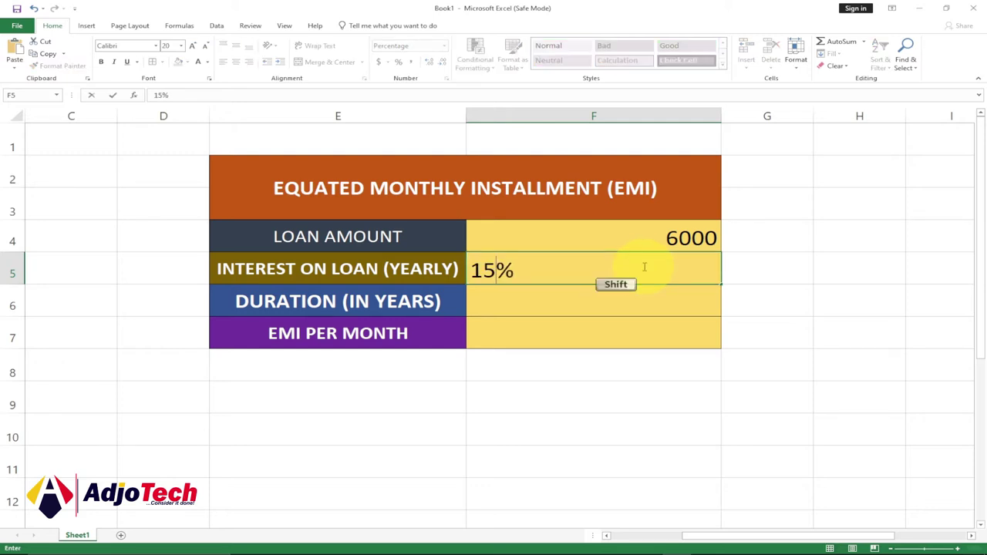
pyautogui.click(656, 296)
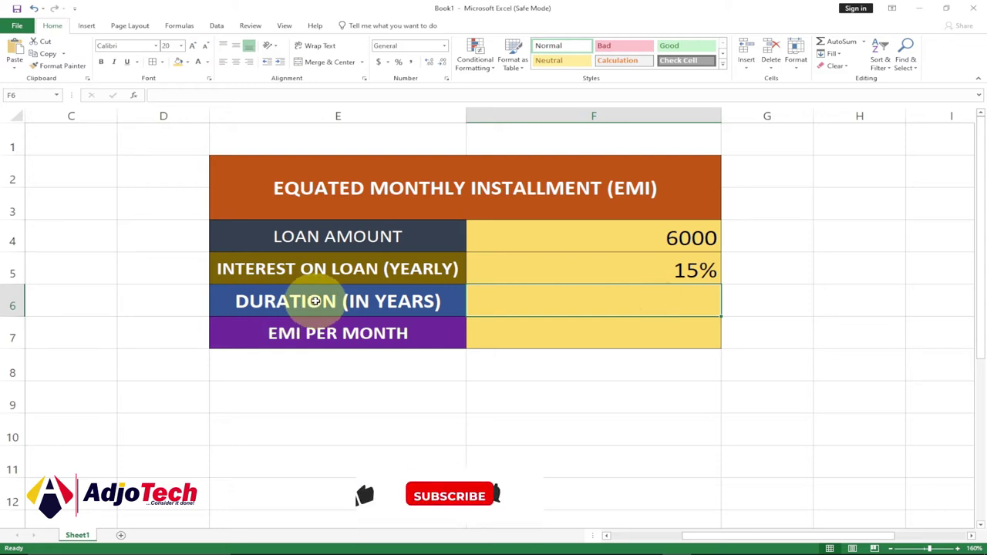
pyautogui.click(327, 302)
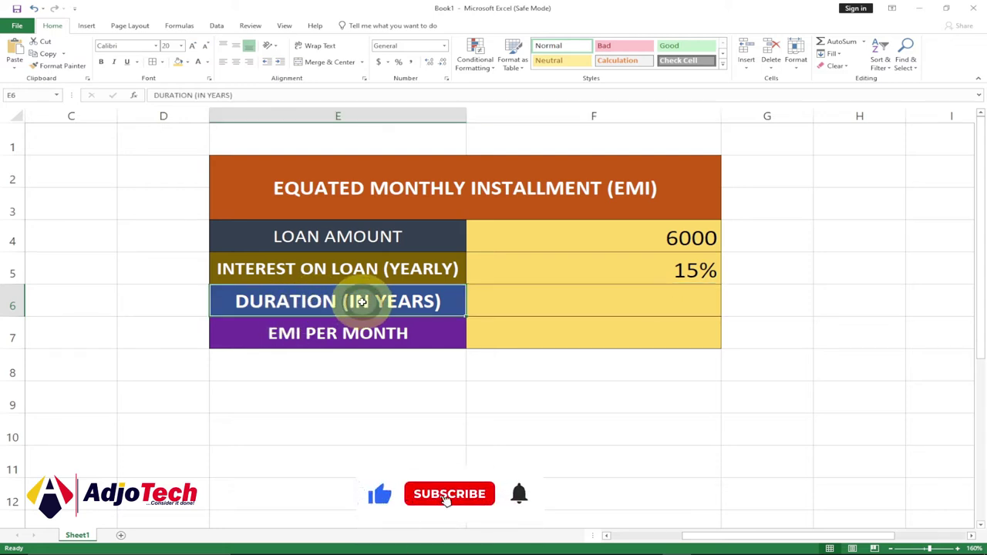
pyautogui.click(675, 298)
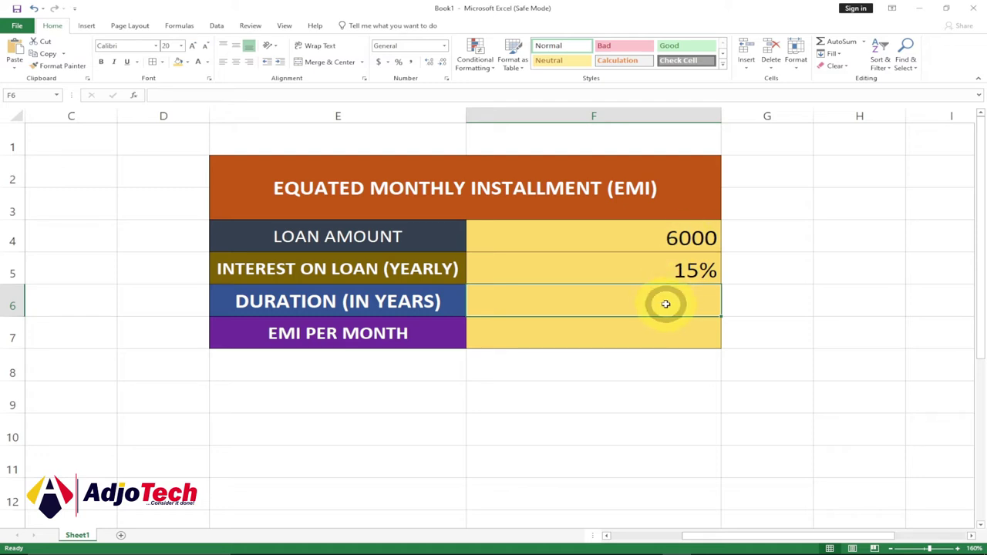
pyautogui.click(666, 300)
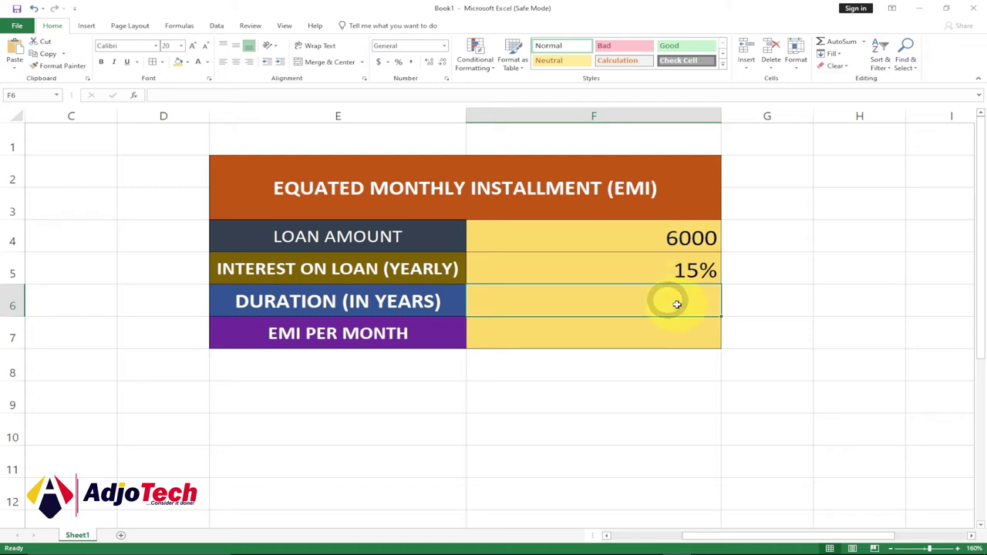
pyautogui.write('3')
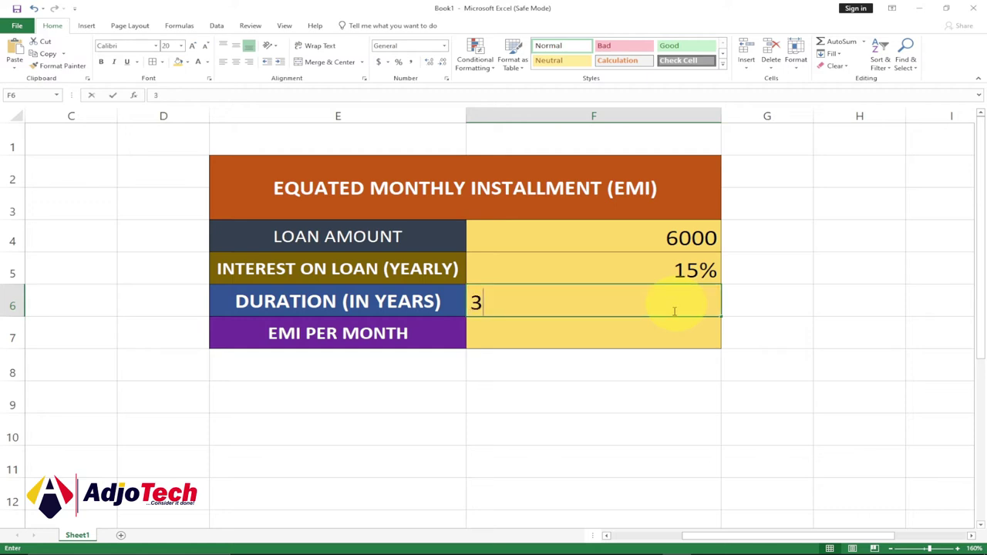
pyautogui.click(665, 331)
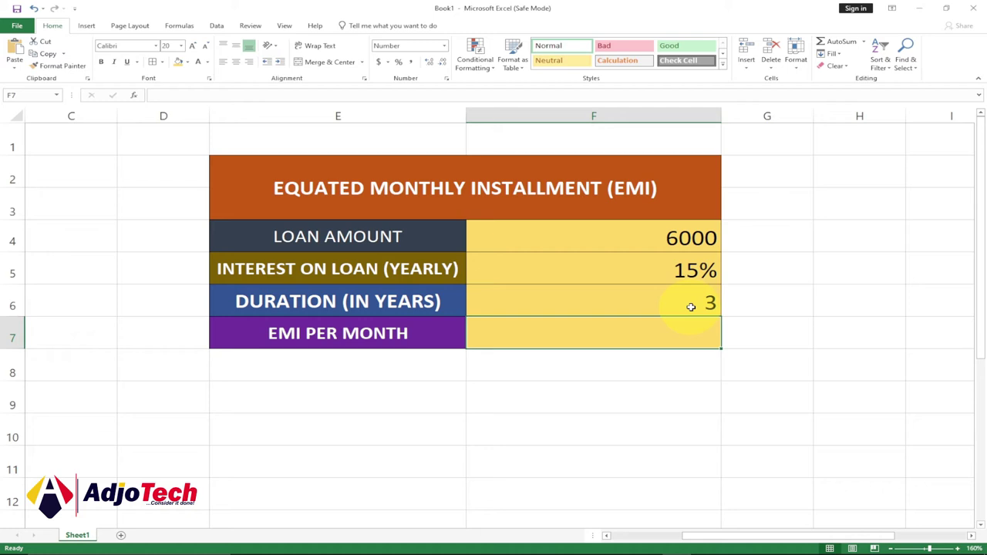
# - Start the F7 formula as =PMT(F5/12, using the yearly interest divided by 12 as rate
pyautogui.click(636, 331)
pyautogui.write('=')
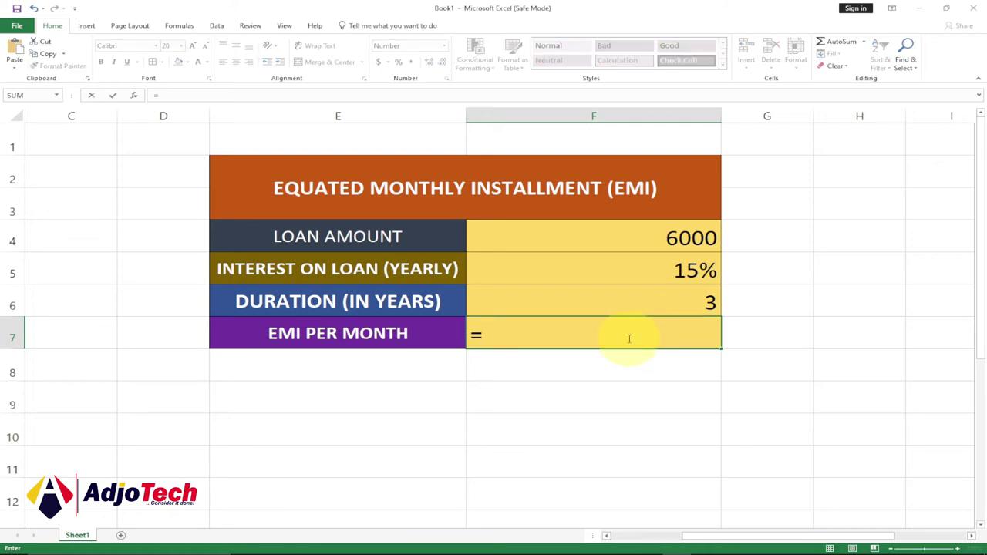
pyautogui.write('pm')
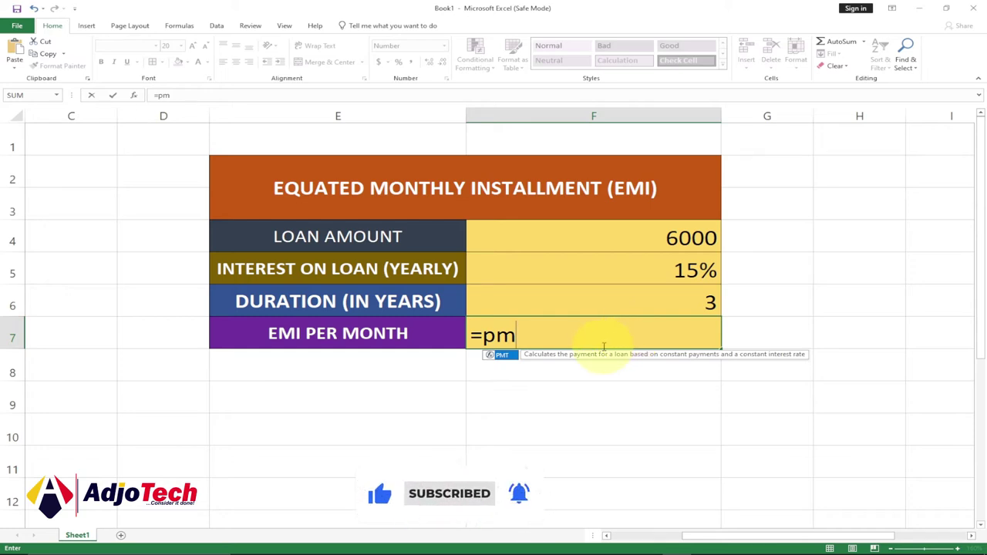
pyautogui.press('Tab')
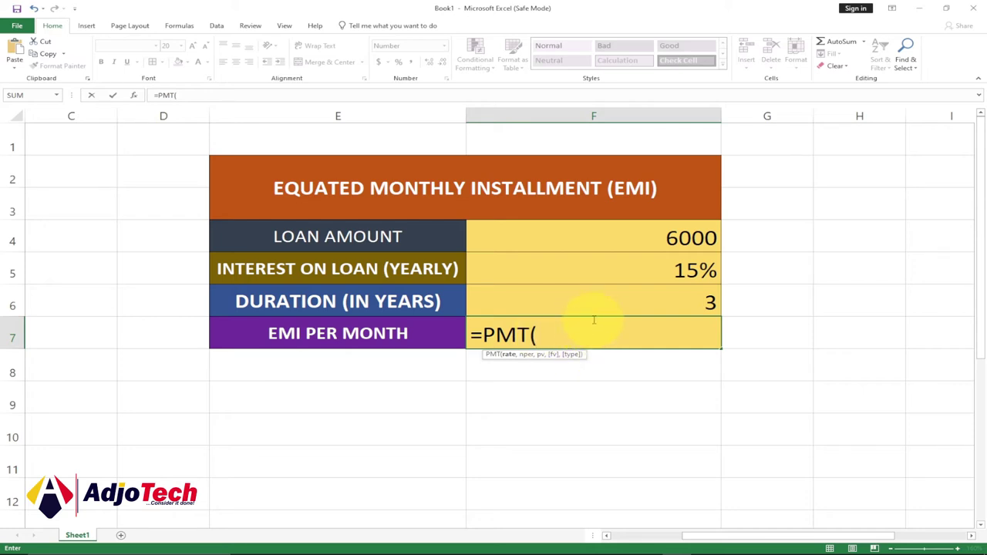
pyautogui.click(608, 273)
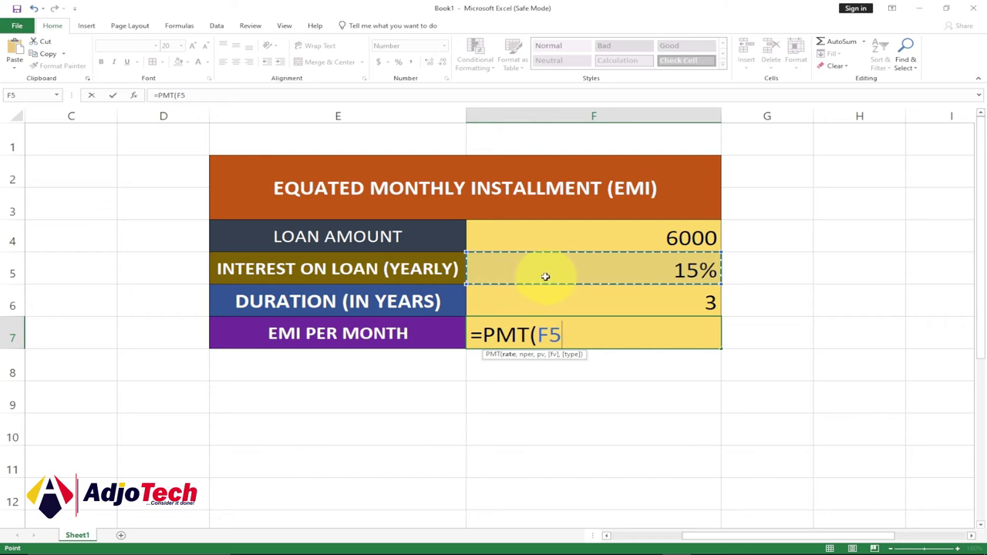
pyautogui.write('/12')
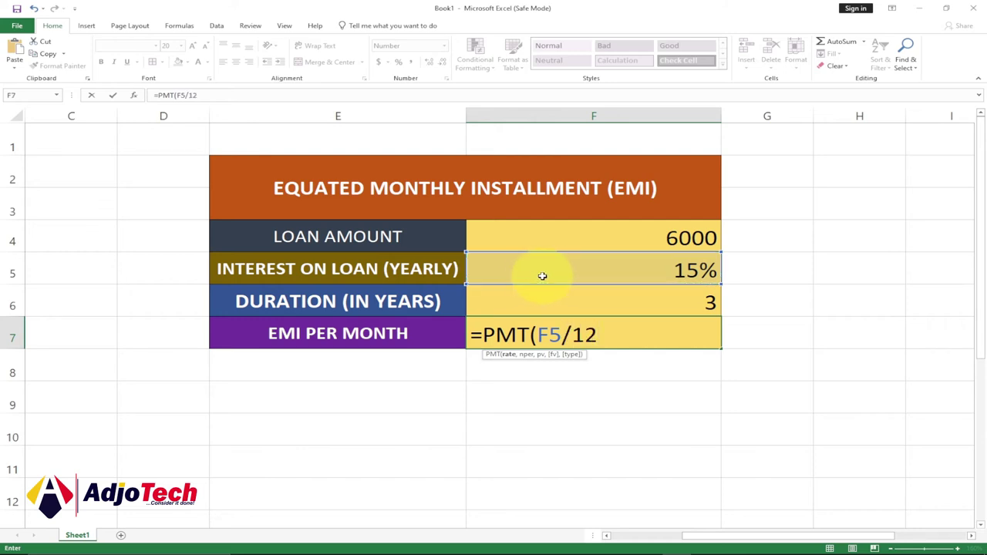
pyautogui.write(',')
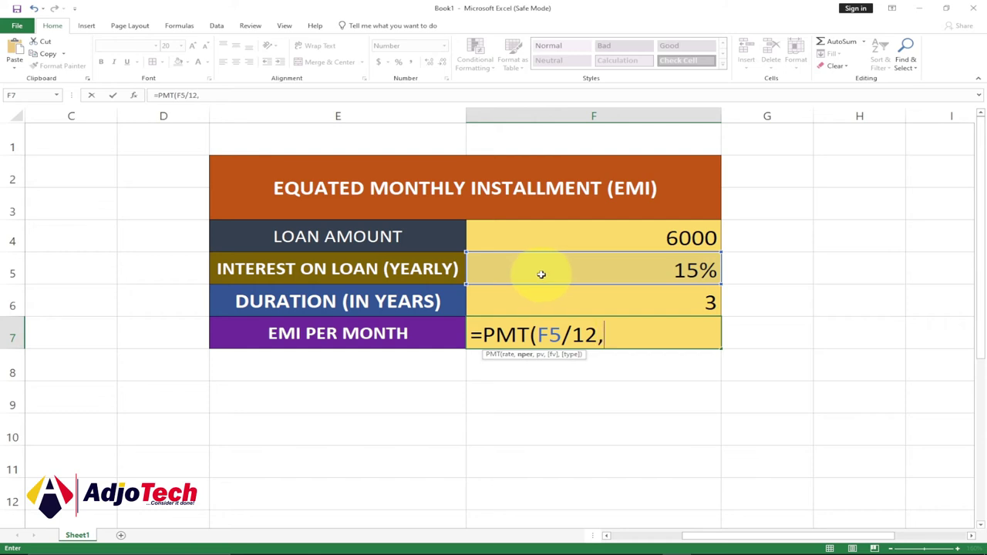
# - Complete the formula as =PMT(F5/12,F6*12,F4), giving a monthly EMI of 207.99
pyautogui.click(590, 303)
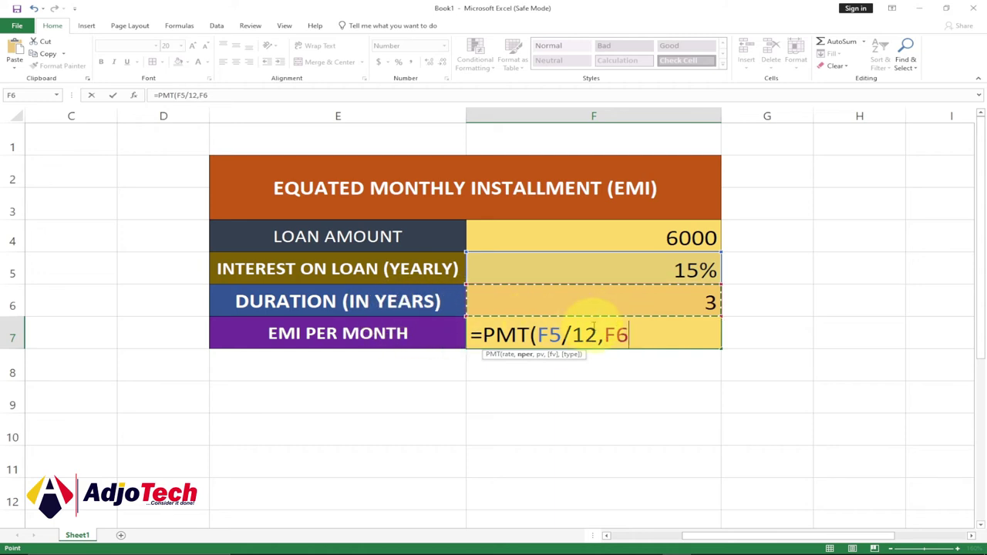
pyautogui.press('shift')
pyautogui.write('*12')
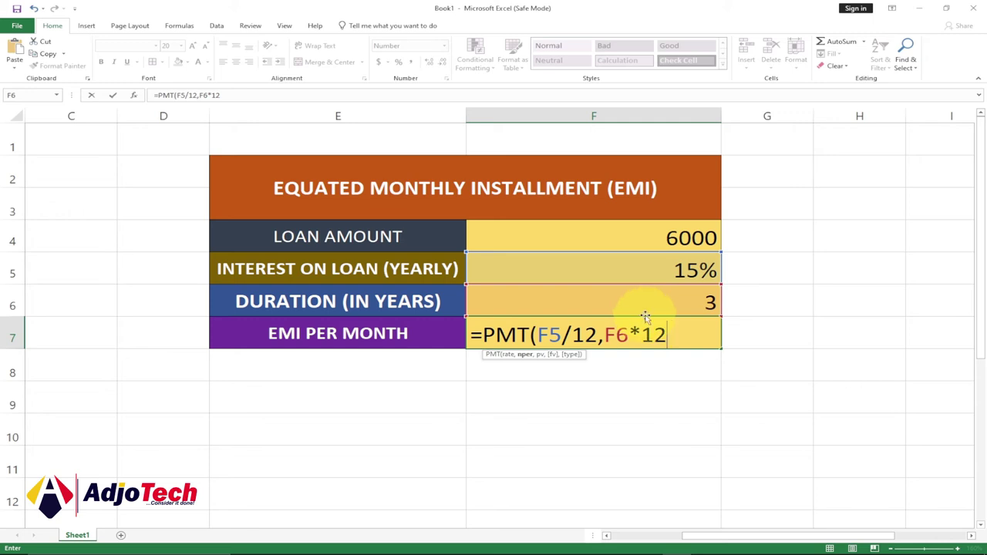
pyautogui.write(',')
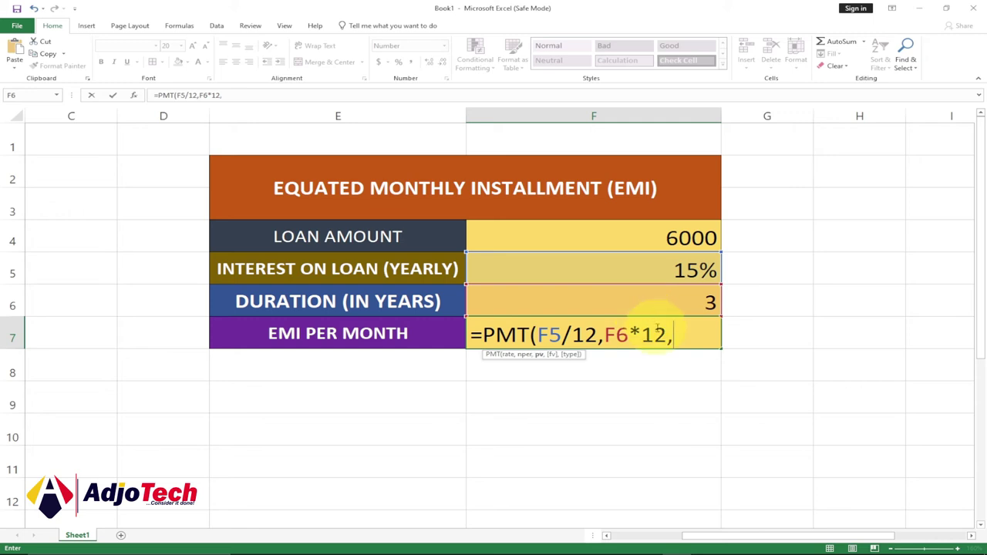
pyautogui.click(595, 237)
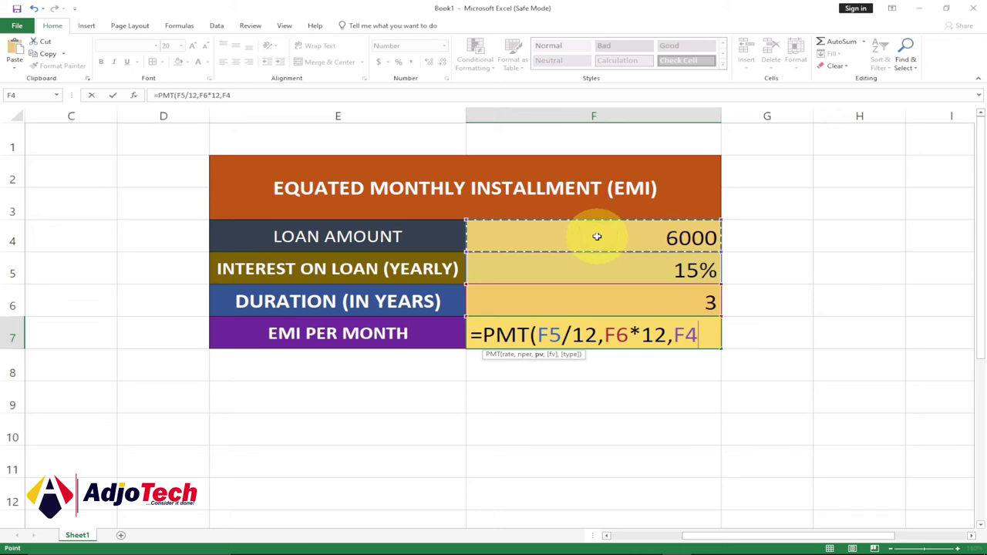
pyautogui.write(')')
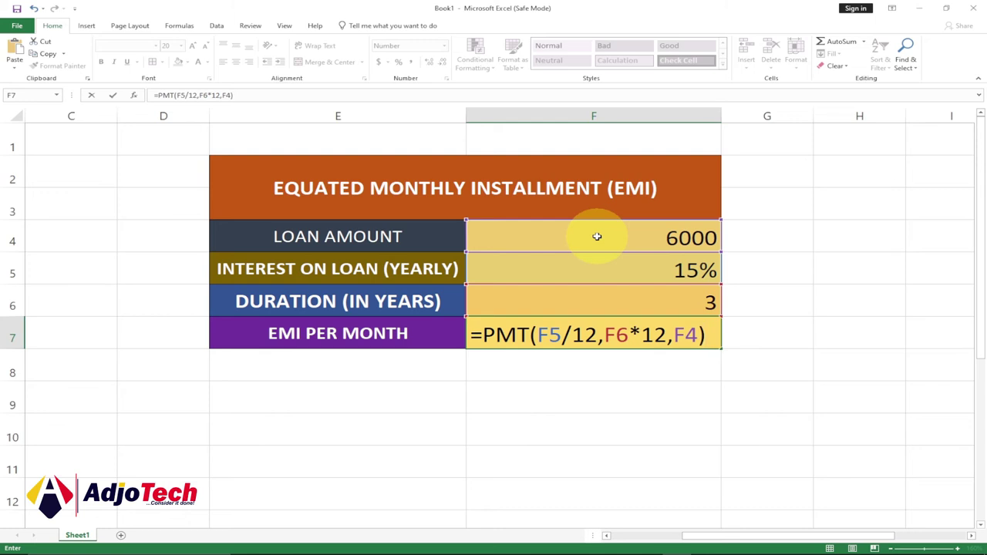
pyautogui.press('Return')
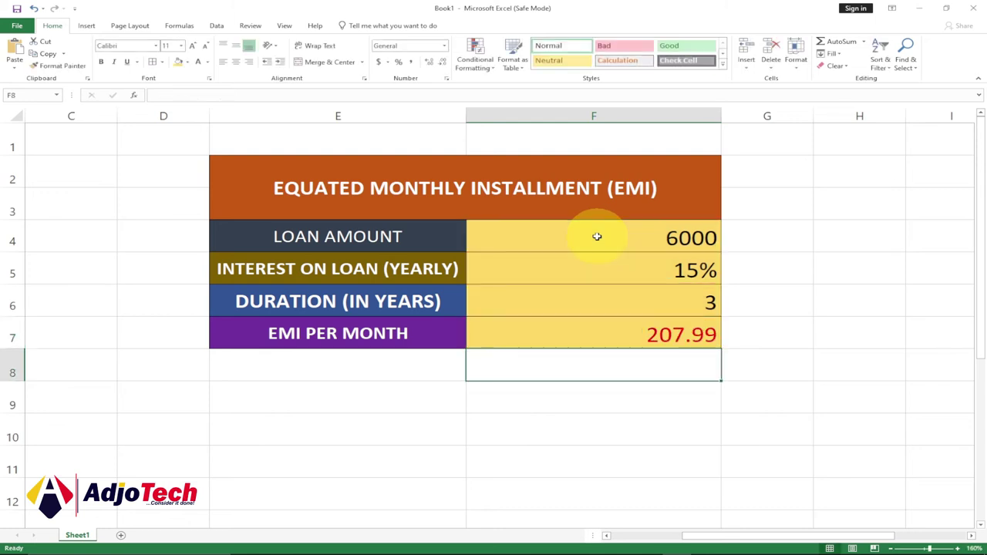
# - Format F7 as a Number with negatives shown red without a minus sign (1234.10 style)
pyautogui.click(628, 334)
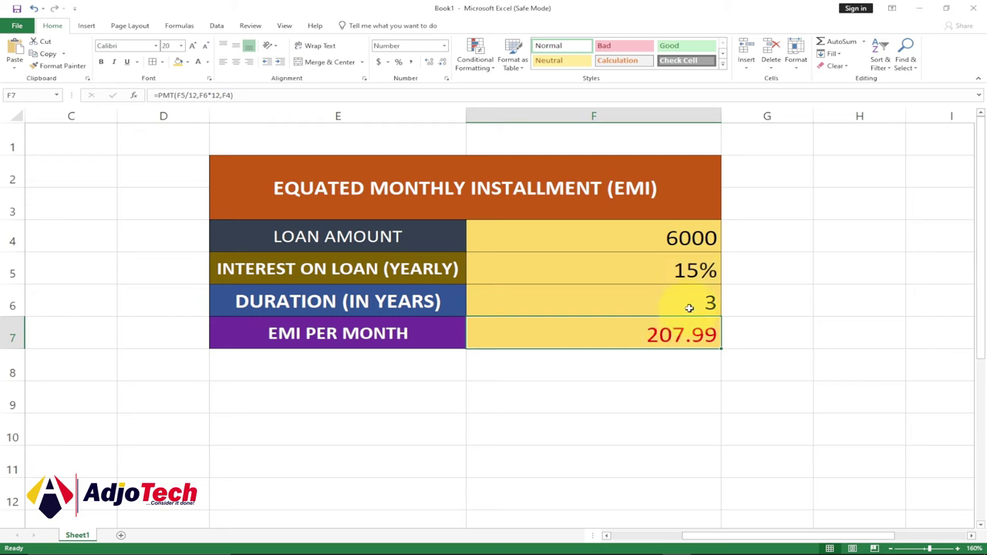
pyautogui.click(664, 336)
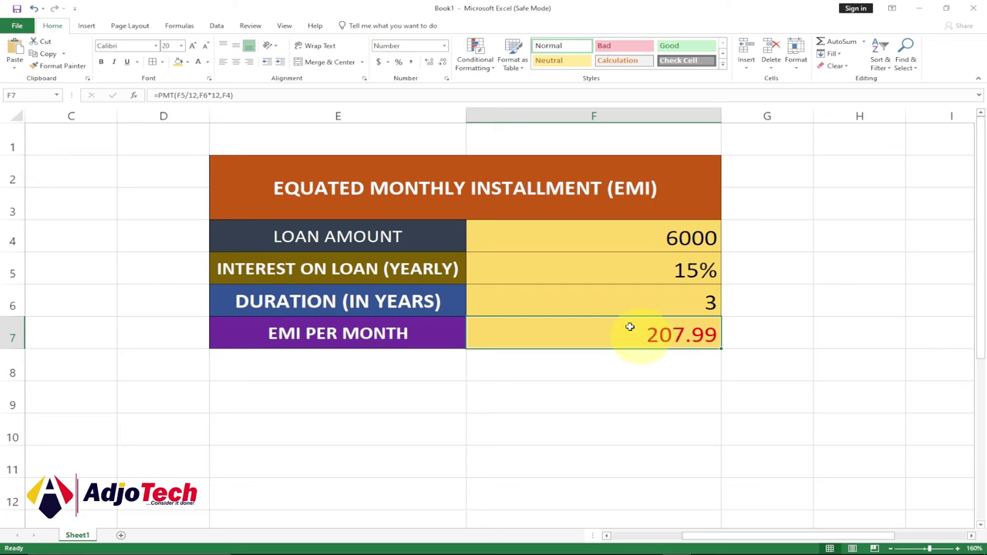
pyautogui.click(444, 47)
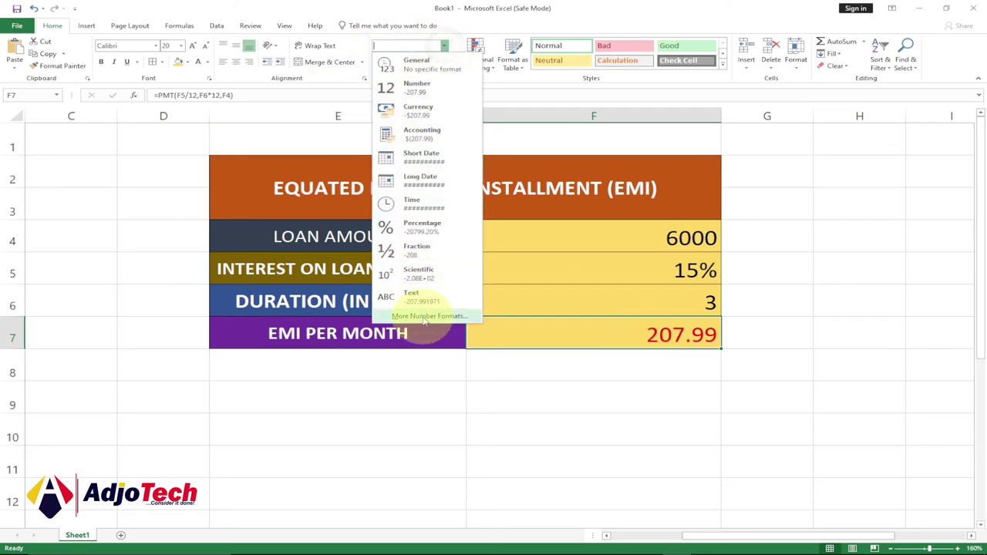
pyautogui.click(414, 93)
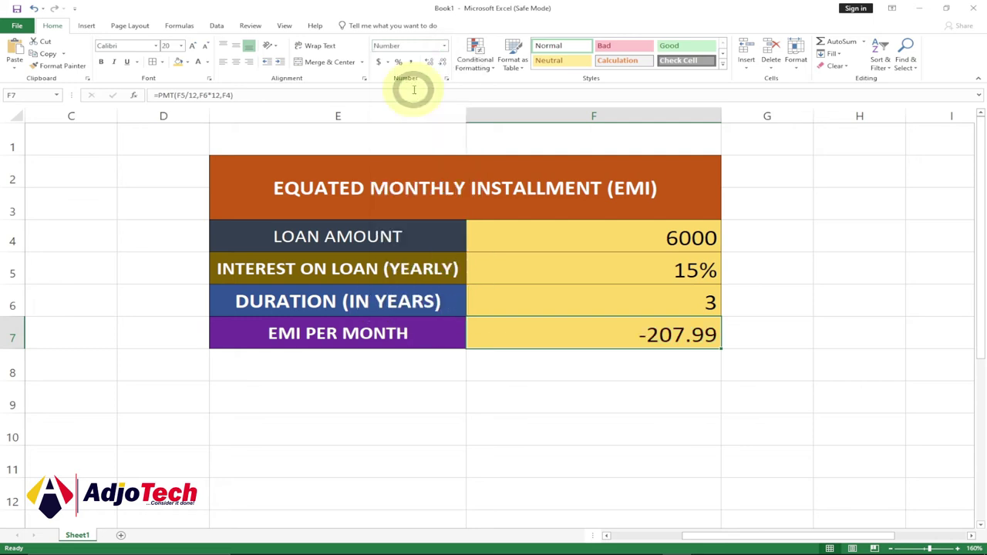
pyautogui.click(444, 46)
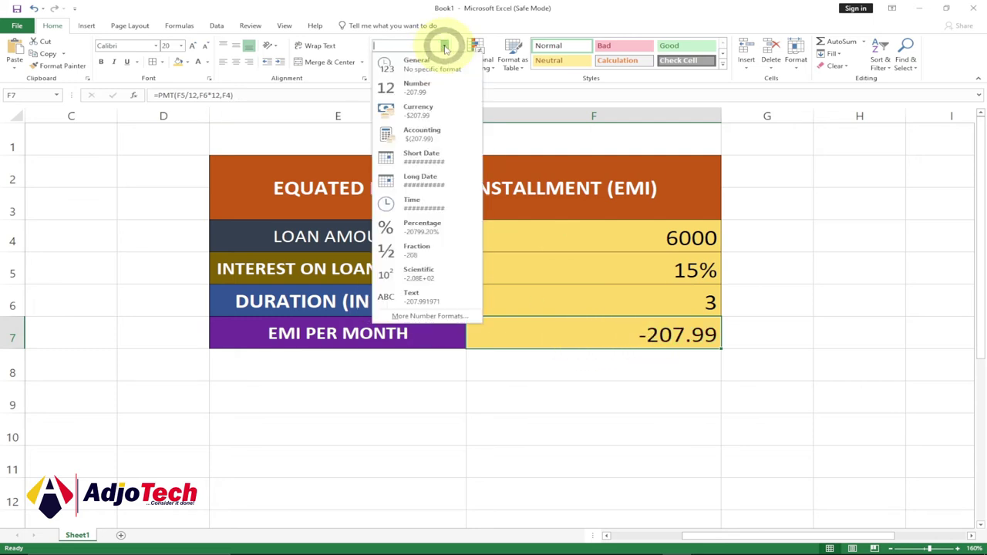
pyautogui.click(415, 315)
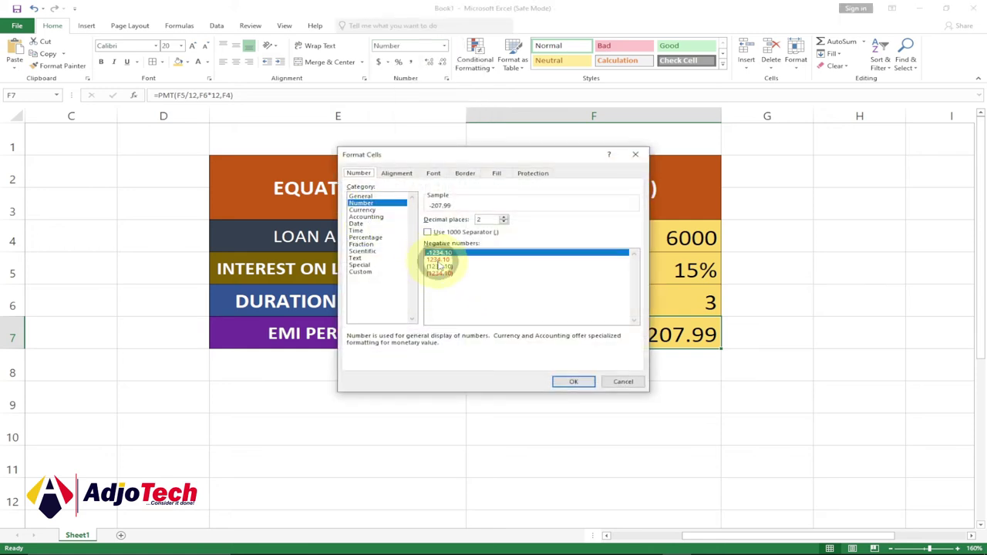
pyautogui.click(438, 260)
pyautogui.click(569, 382)
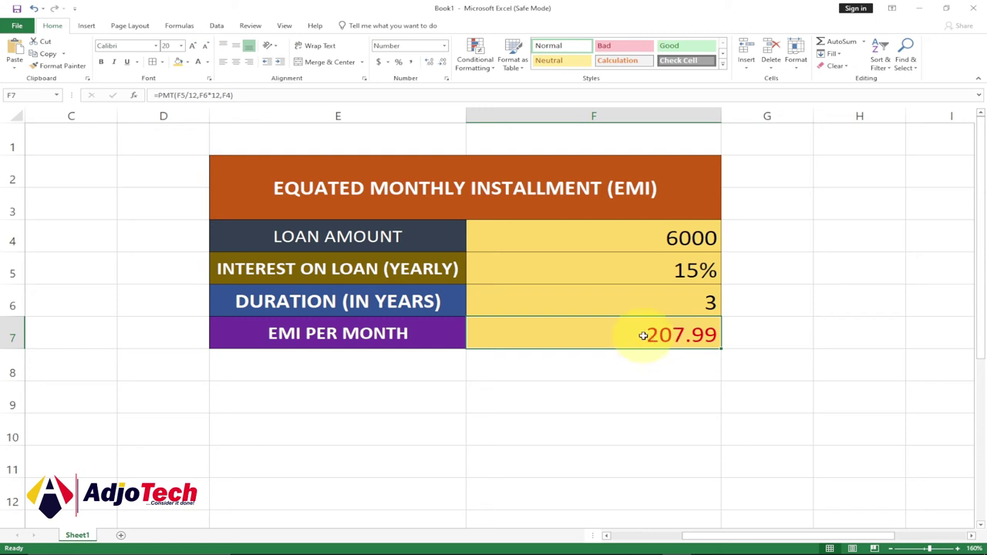
# - Change the duration in F6 to 5 years
pyautogui.click(646, 334)
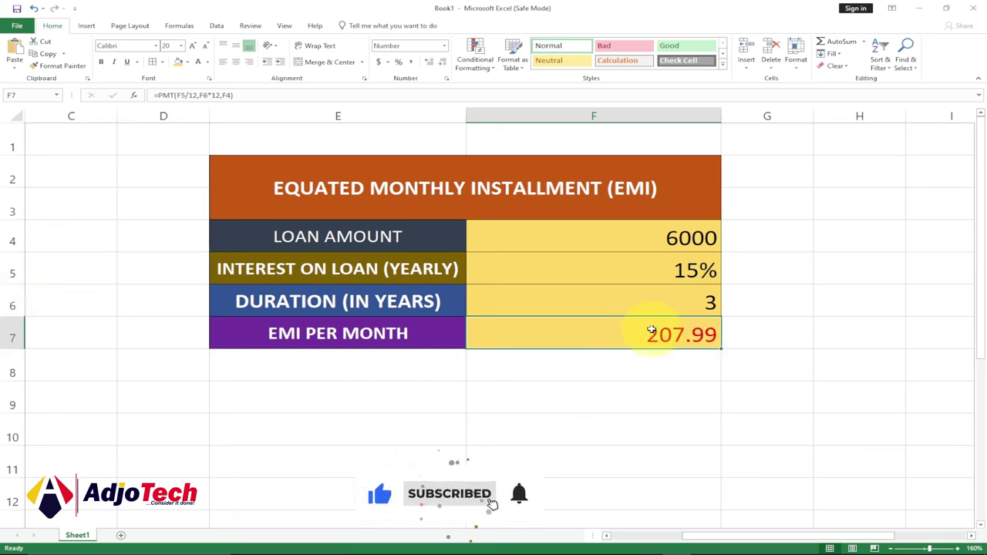
pyautogui.click(695, 301)
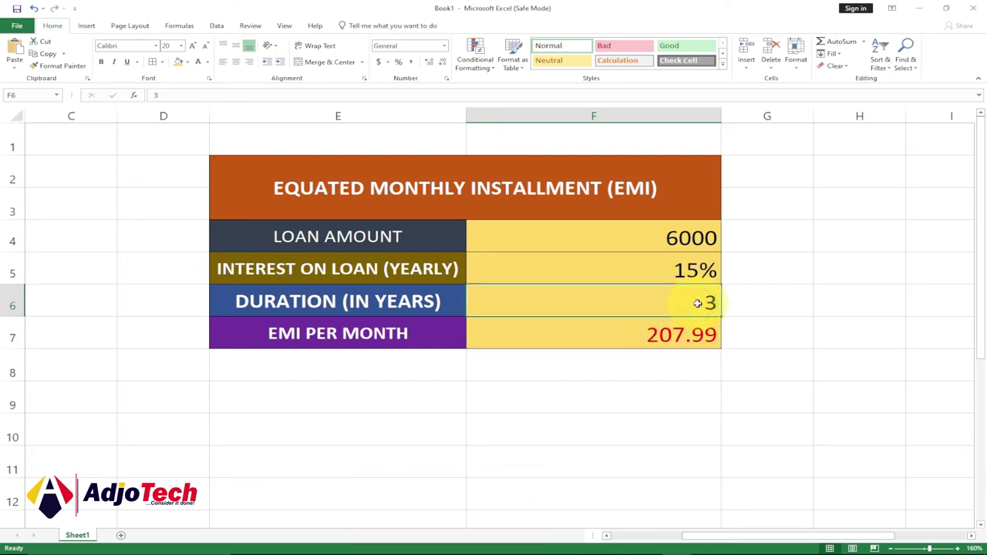
pyautogui.write('5')
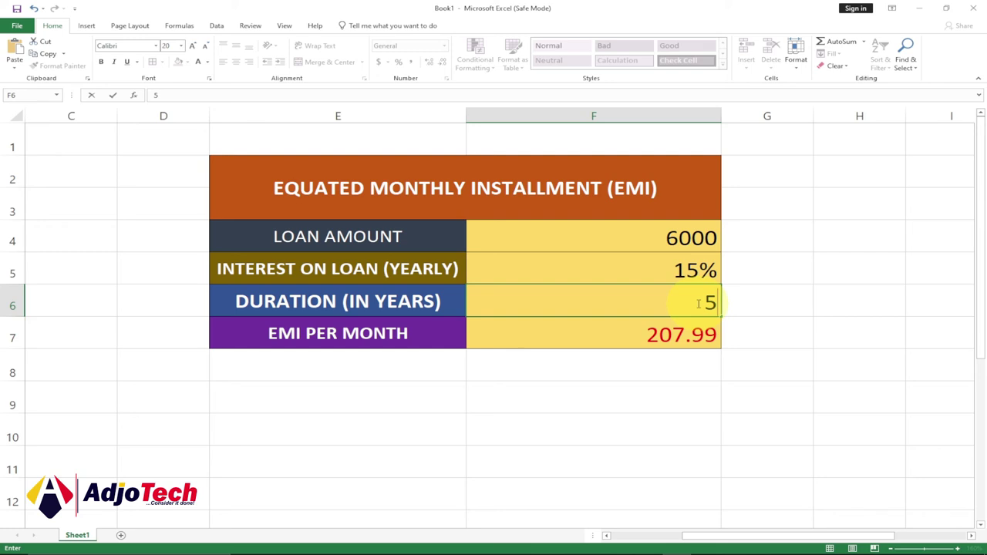
pyautogui.press('Return')
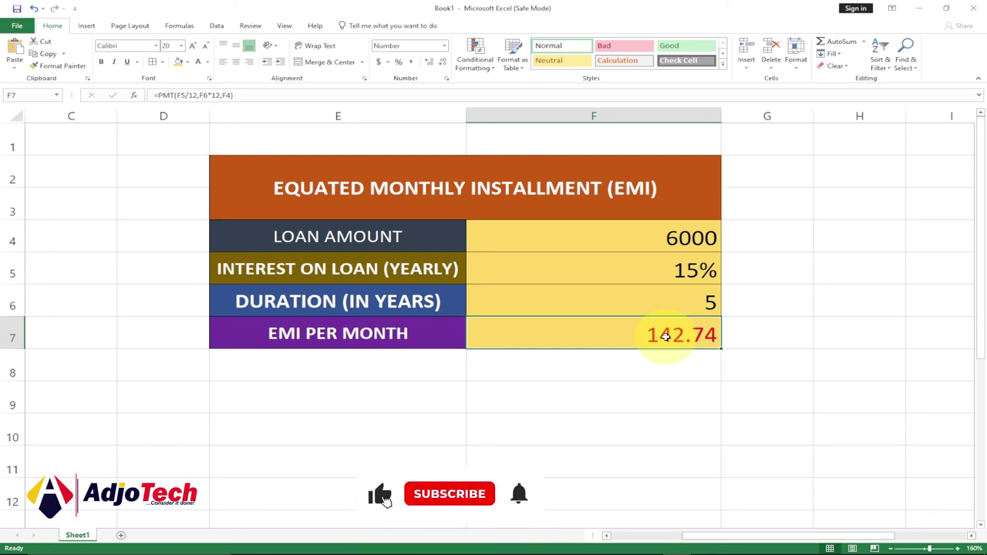
# - Change the loan amount in F4 to 12000, updating the EMI to 285.48
pyautogui.click(659, 242)
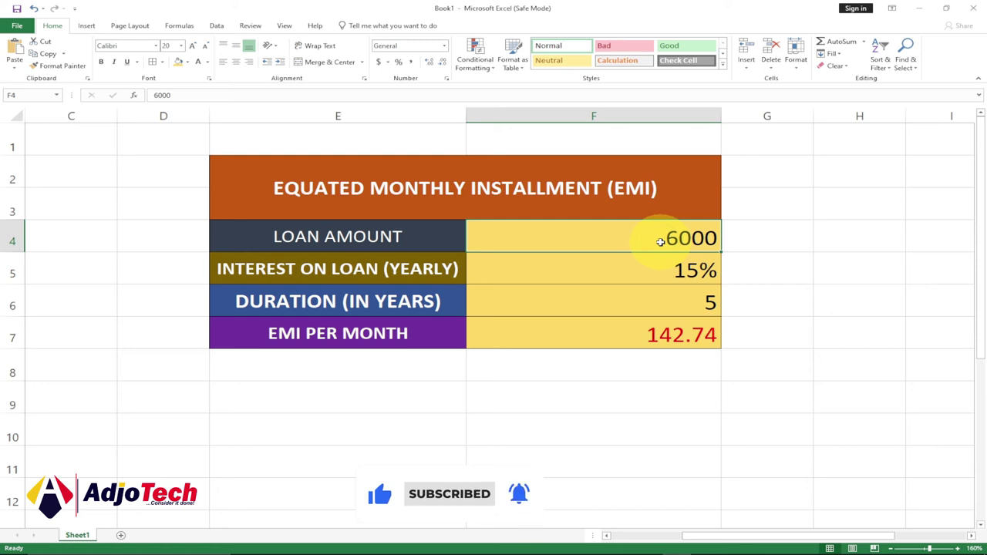
pyautogui.write('120000')
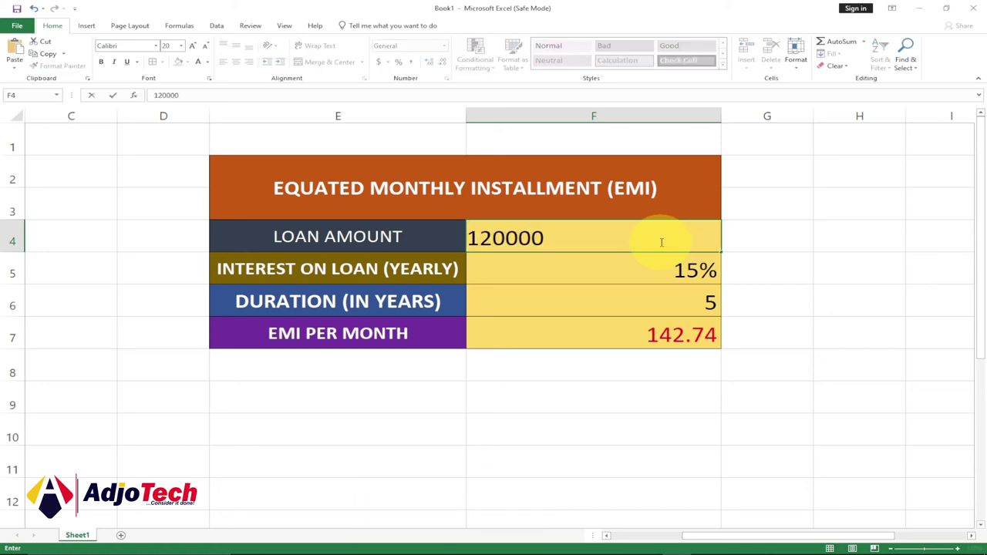
pyautogui.press('BackSpace')
pyautogui.press('Return')
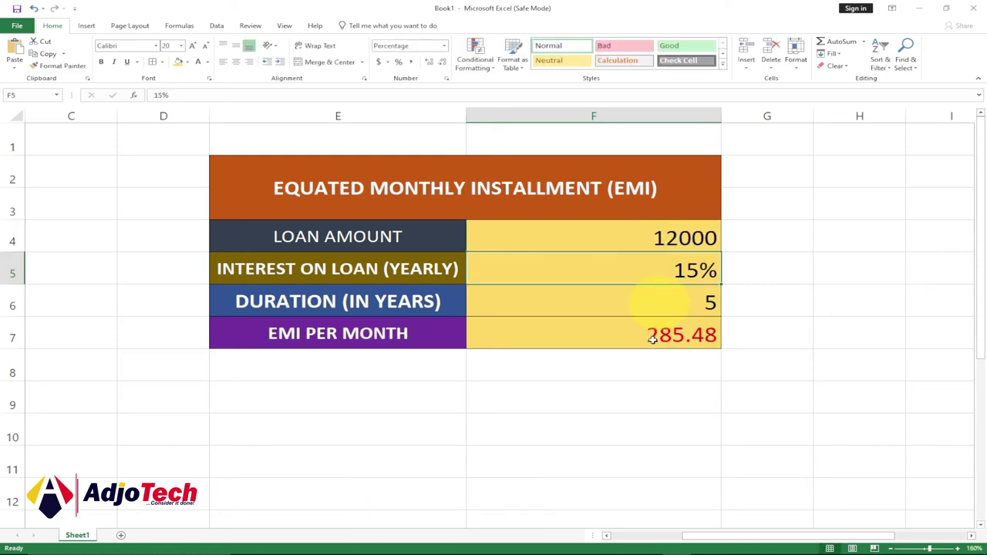